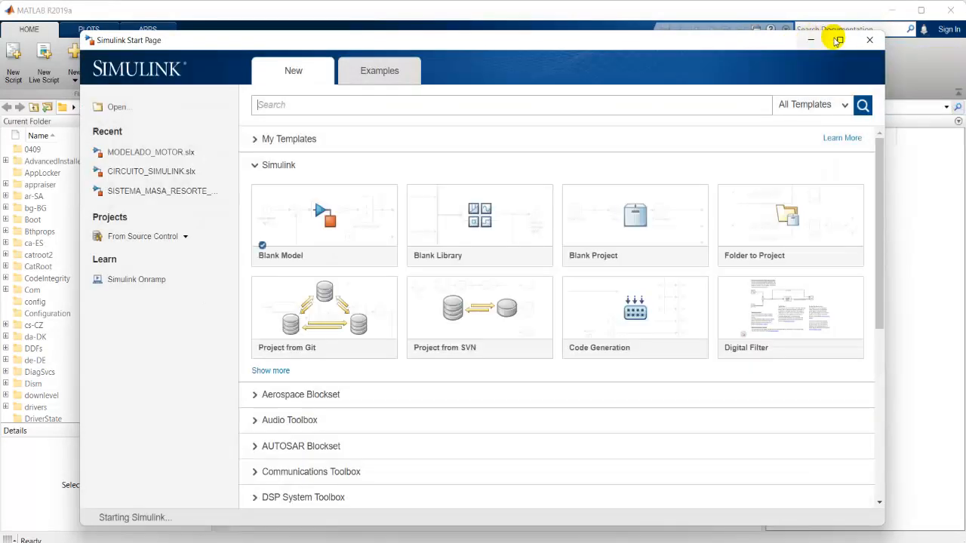
- Create a blank Simulink model and maximize its window
left_click(838, 40)
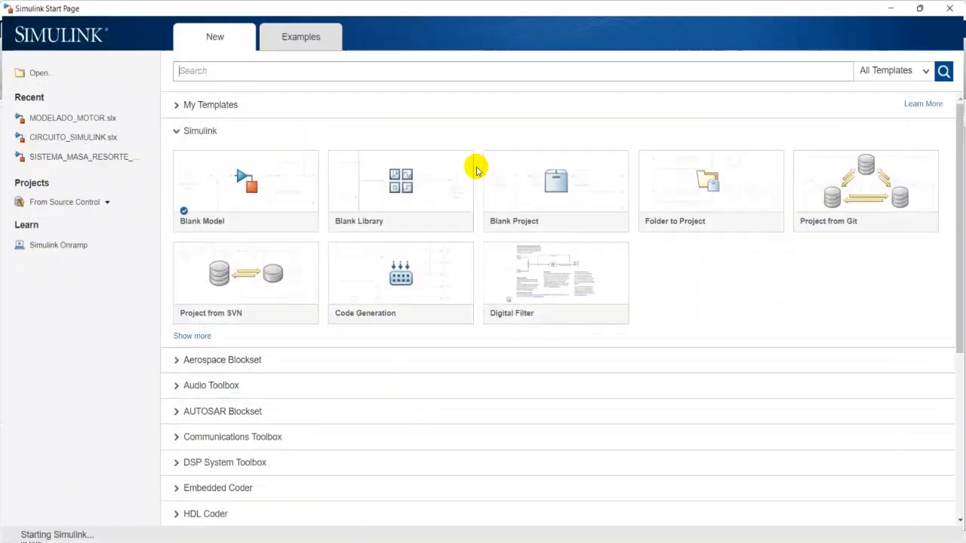
mouse_move(224, 181)
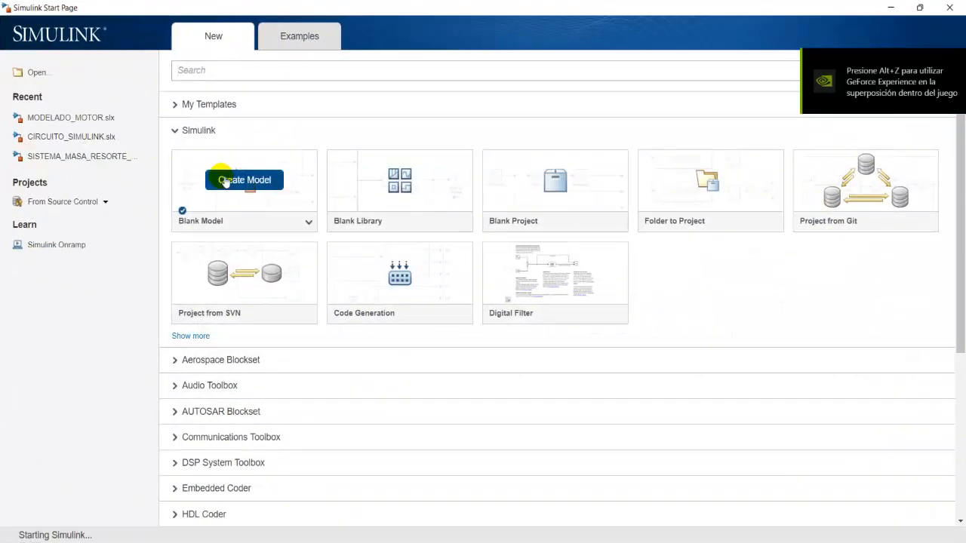
left_click(224, 181)
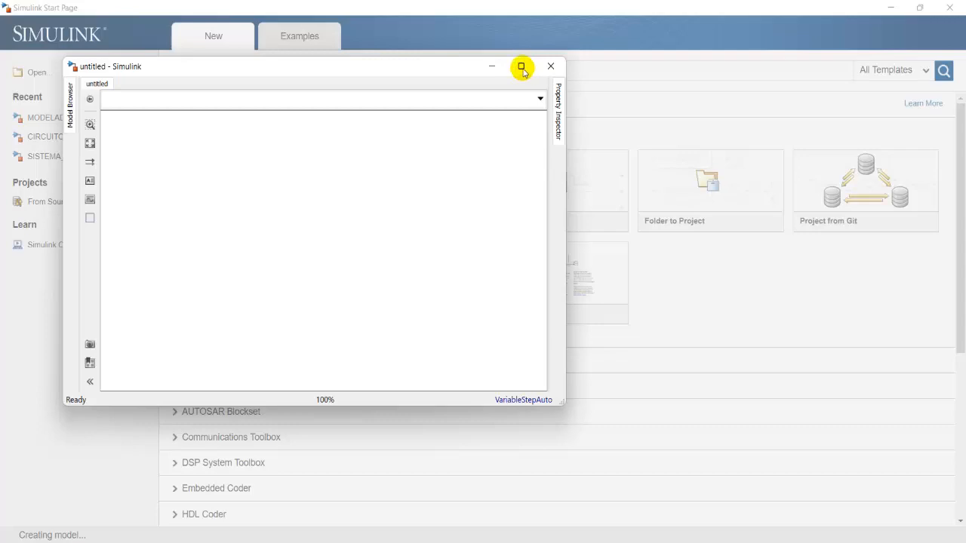
left_click(522, 67)
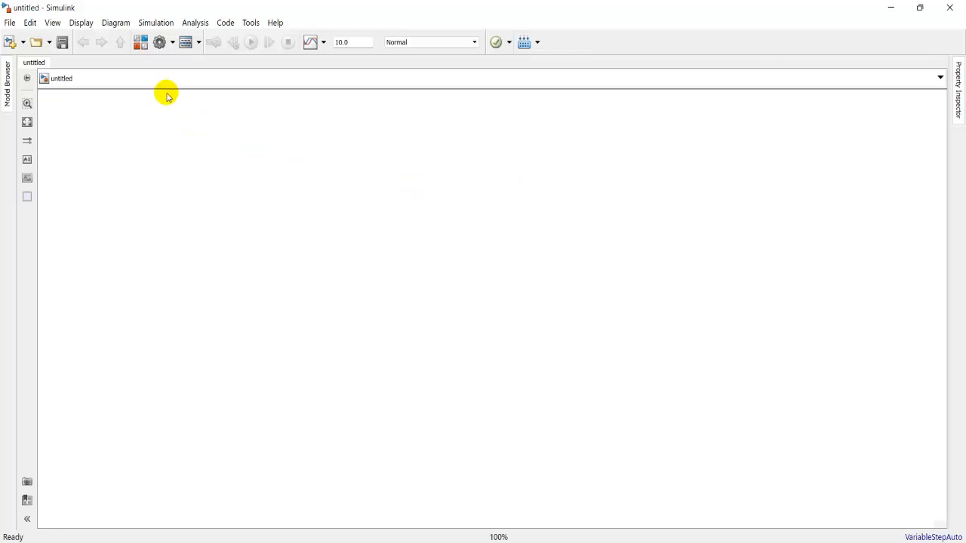
- Place a Sum block from the Commonly Used Blocks library in the upper middle of the canvas and set its list of signs to |+-
left_click(136, 47)
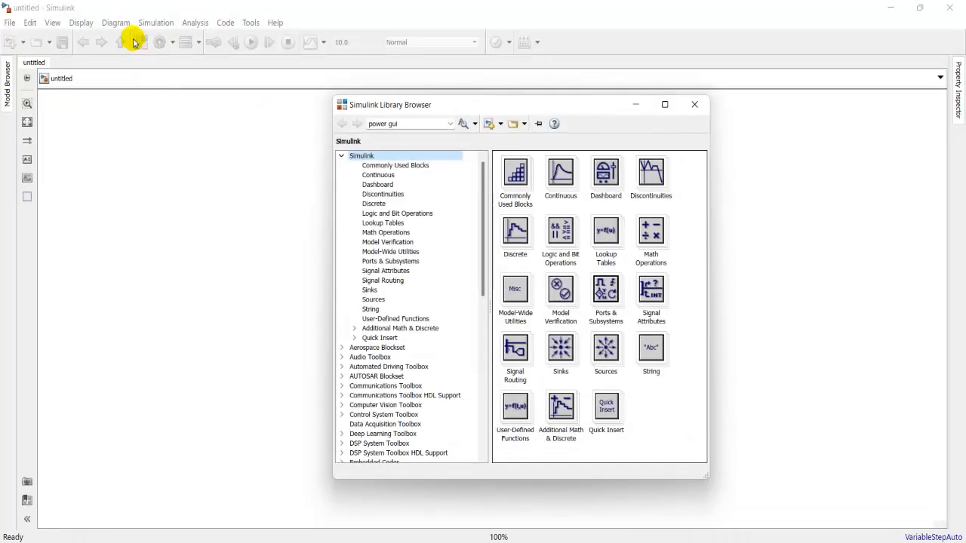
left_click(414, 166)
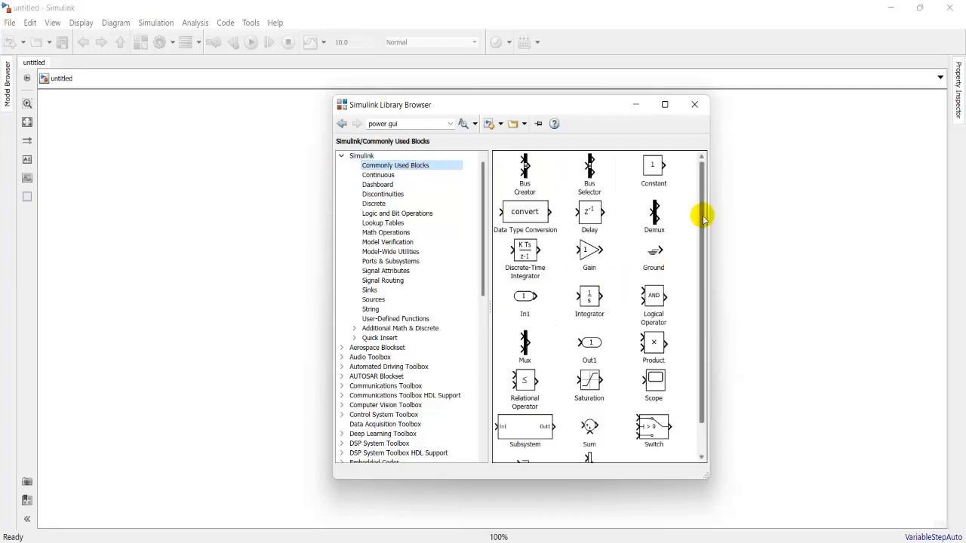
left_click_drag(703, 219, 701, 242)
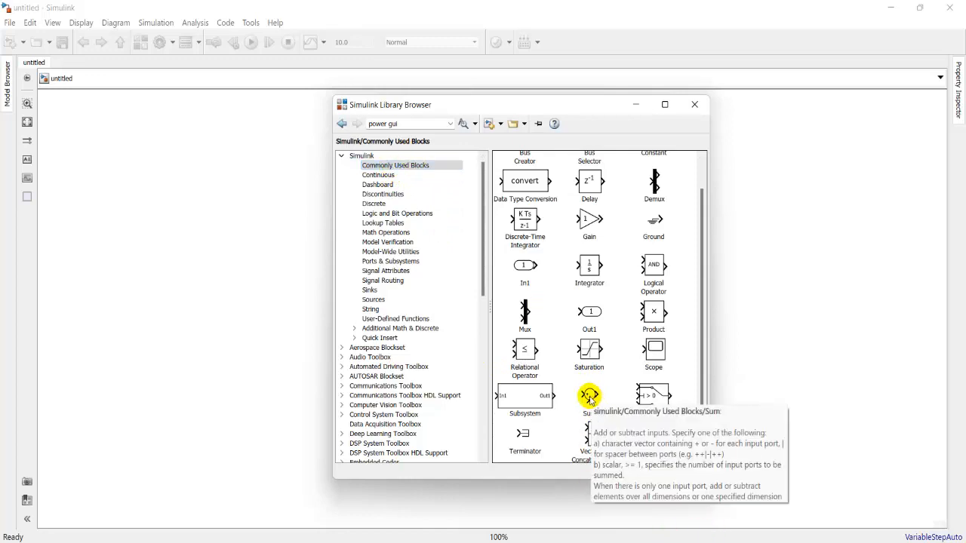
left_click_drag(590, 400, 800, 333)
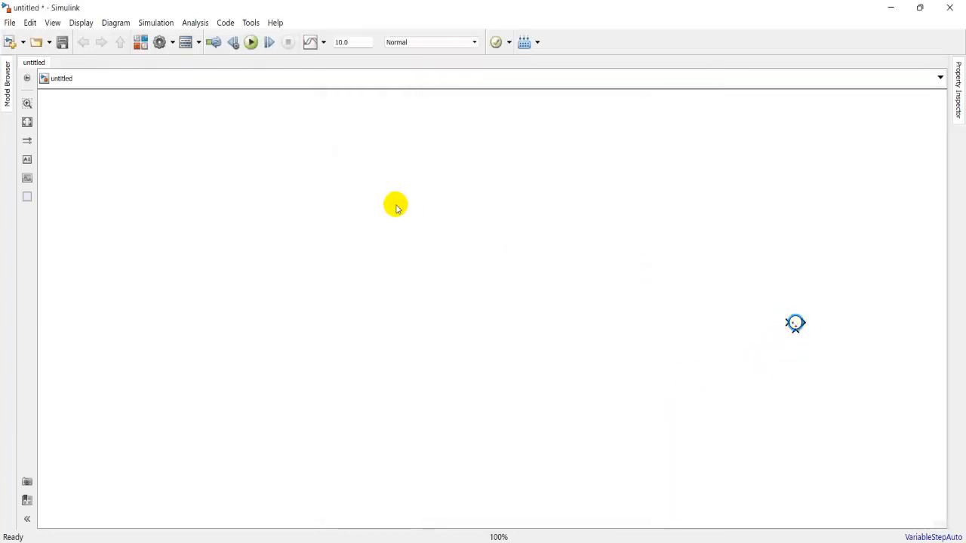
left_click_drag(796, 323, 396, 206)
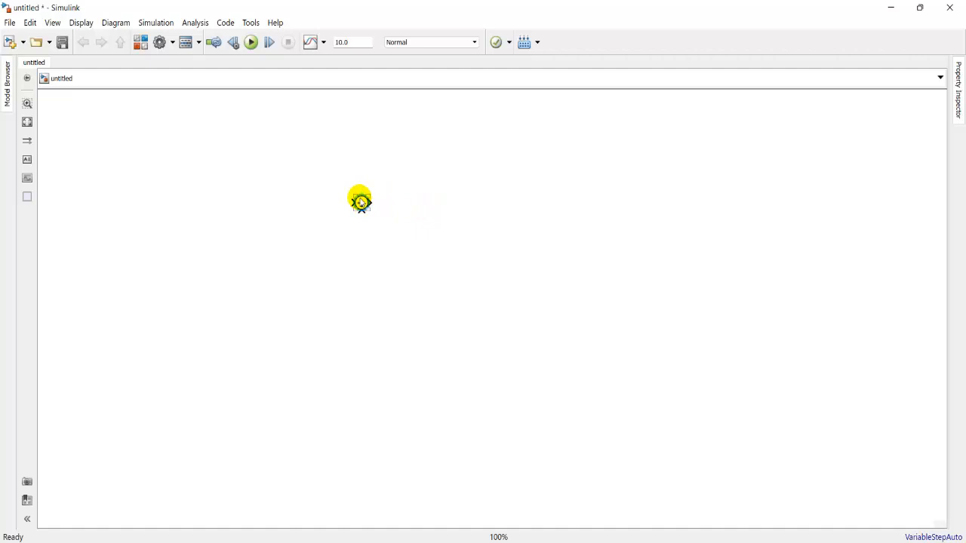
double_click(361, 202)
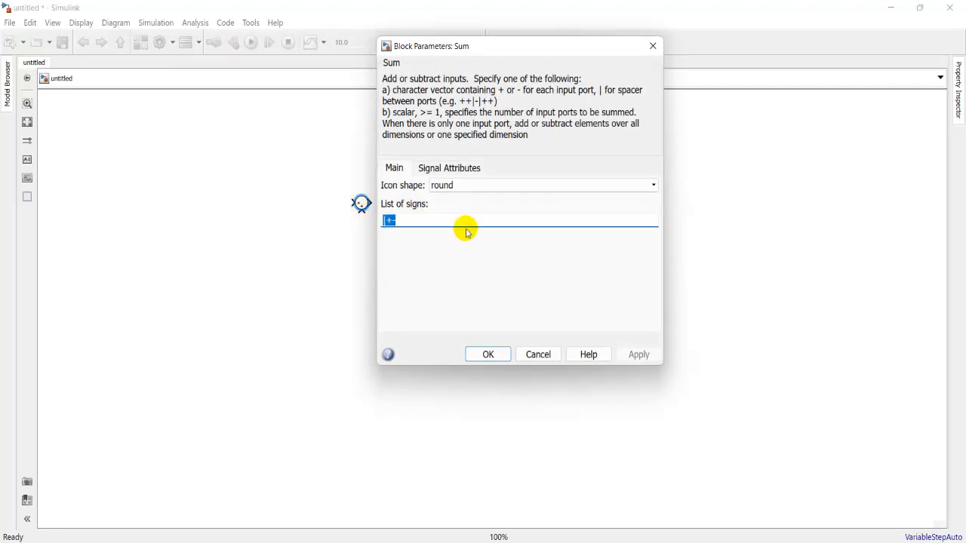
key("Return")
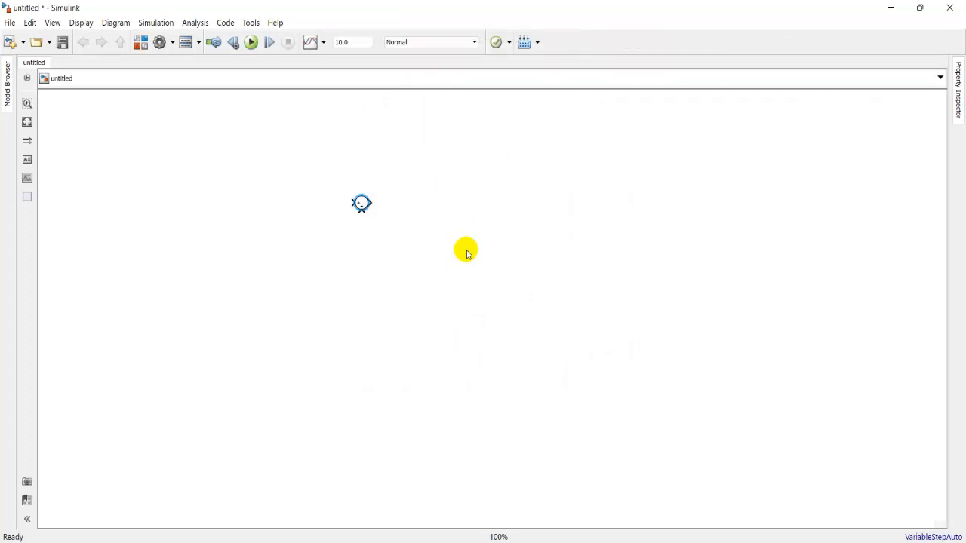
- Add a Transfer Fcn block from the Continuous library after the Sum block and place a copy of it in line behind it
left_click(144, 49)
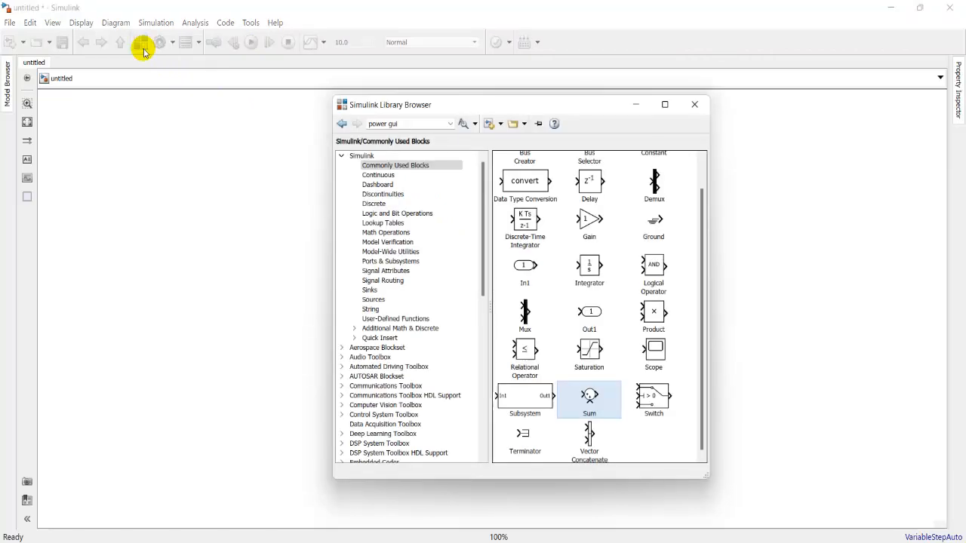
left_click(382, 176)
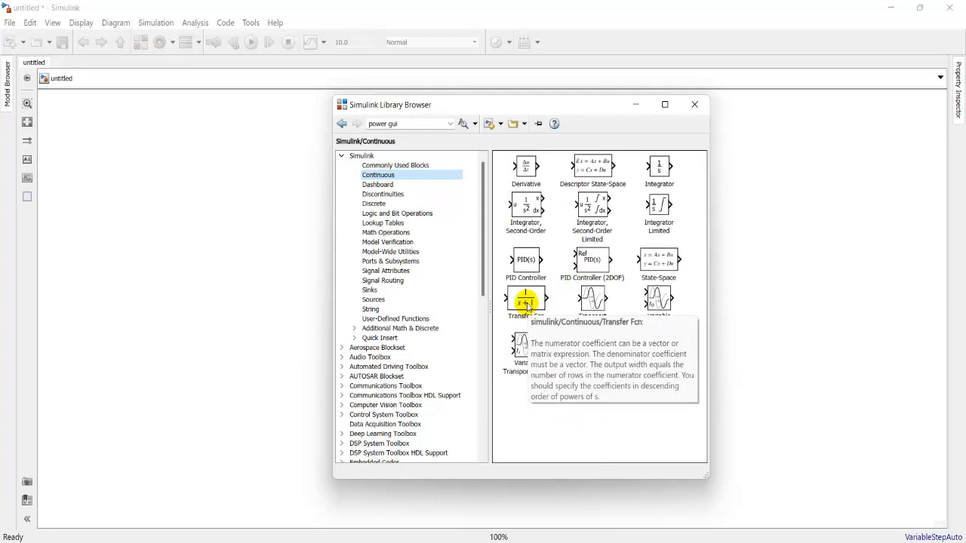
left_click_drag(526, 305, 428, 206)
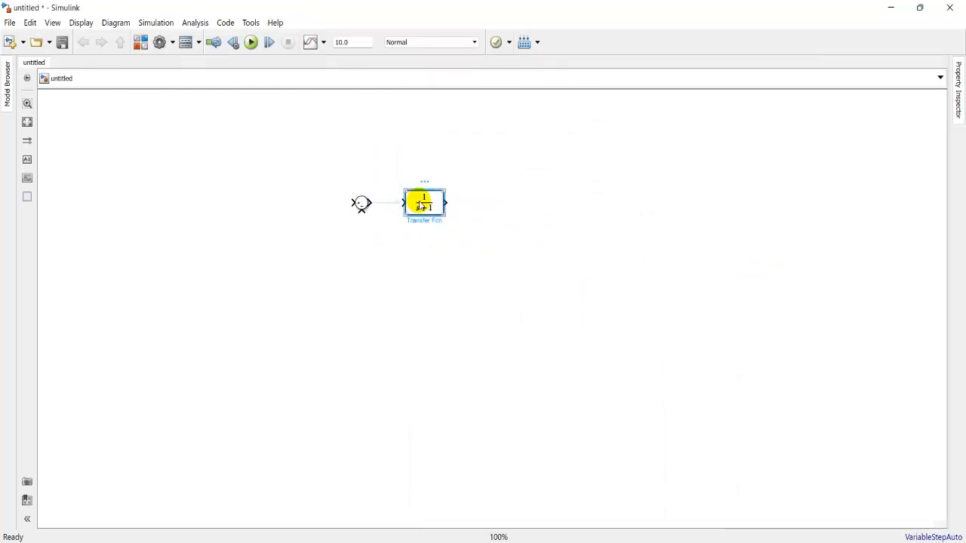
key("ctrl+c")
key("ctrl+v")
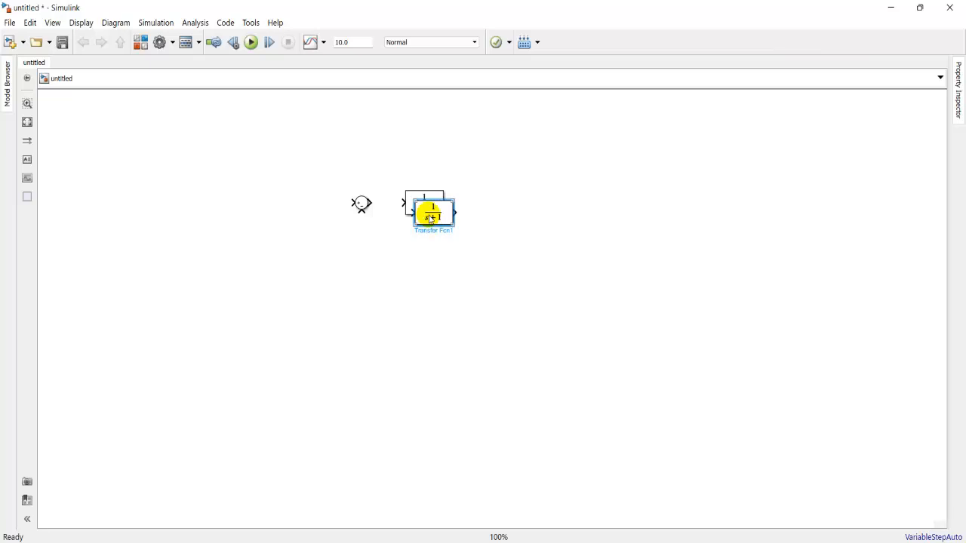
left_click_drag(430, 219, 499, 206)
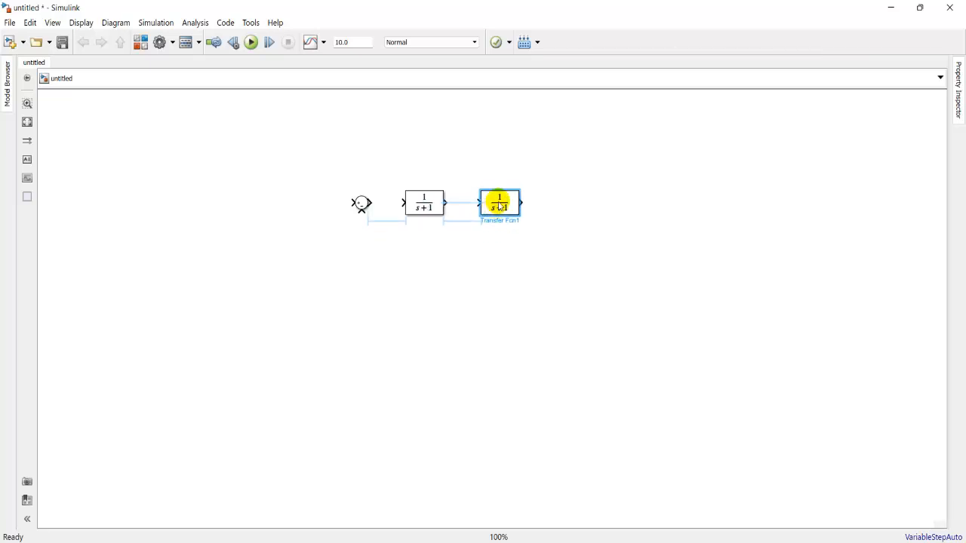
left_click(547, 266)
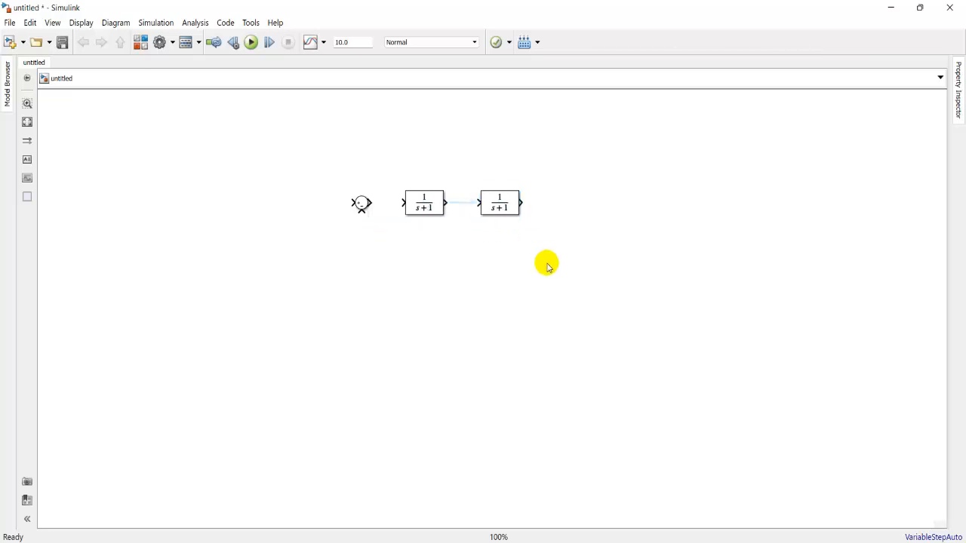
- Add a Step block from the Sources library, aligned in front of the Sum block's positive input
left_click(137, 43)
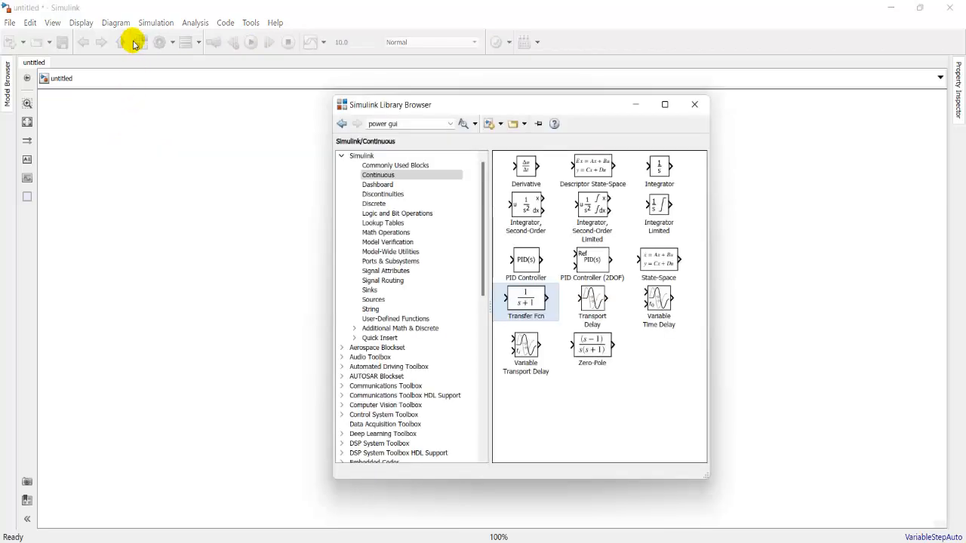
left_click(392, 300)
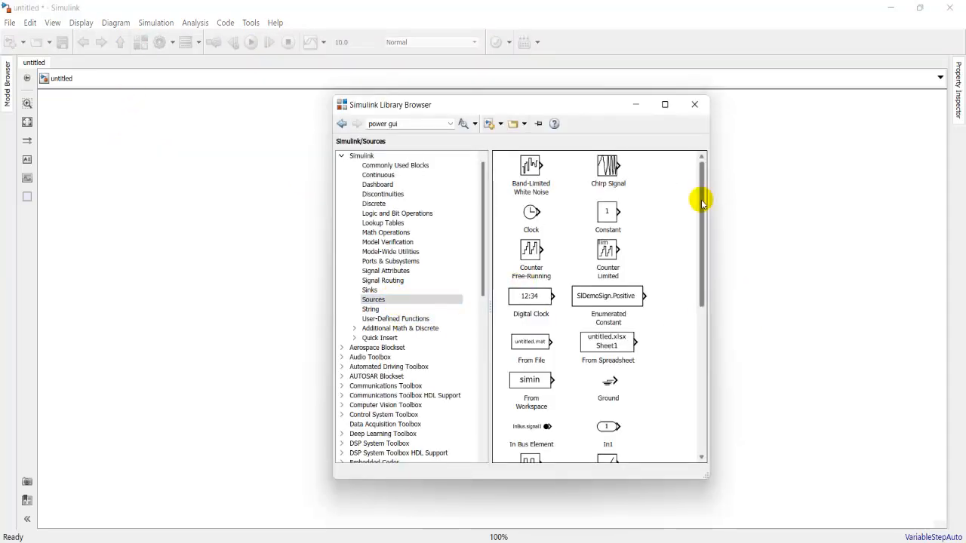
left_click_drag(701, 203, 699, 334)
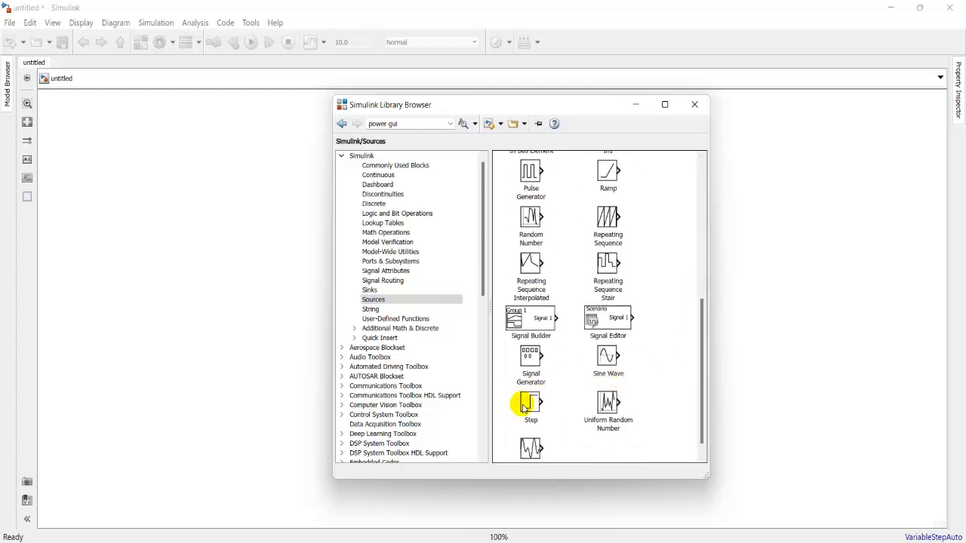
left_click_drag(525, 408, 317, 202)
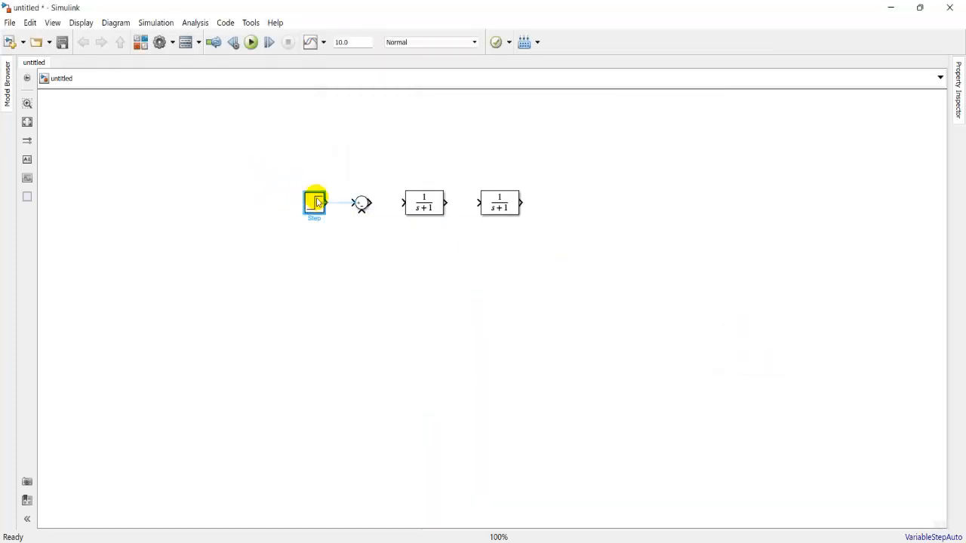
left_click(345, 254)
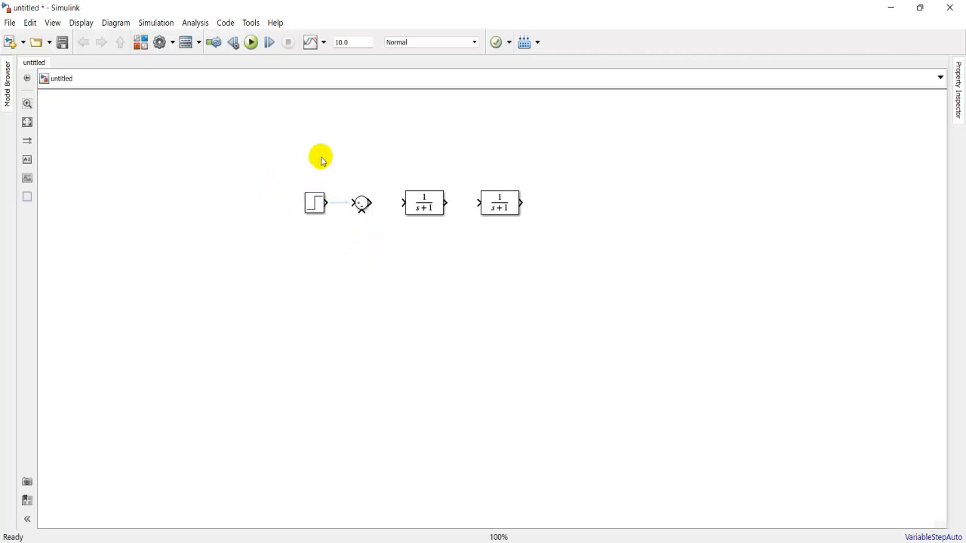
- Add a Scope block from the Commonly Used Blocks library, aligned after the second Transfer Fcn block
left_click(140, 42)
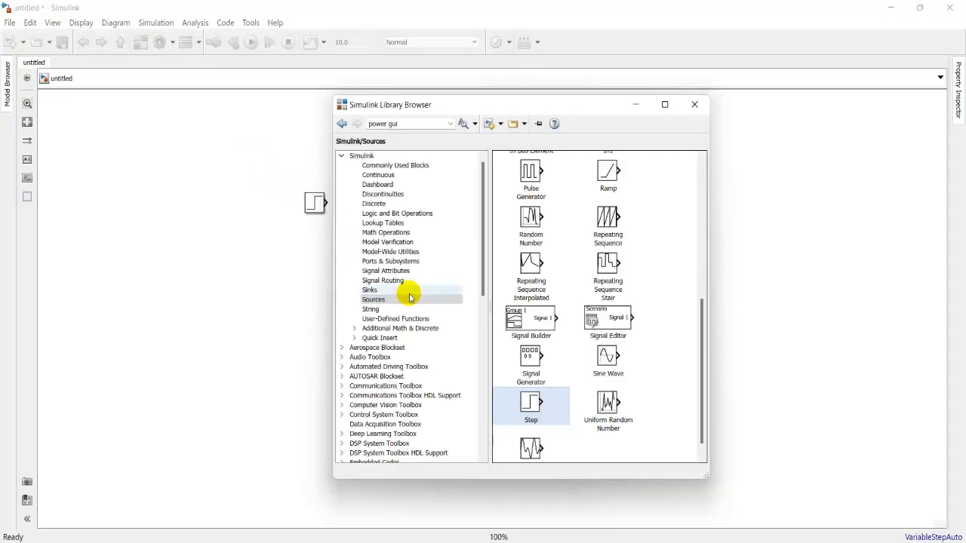
left_click(402, 165)
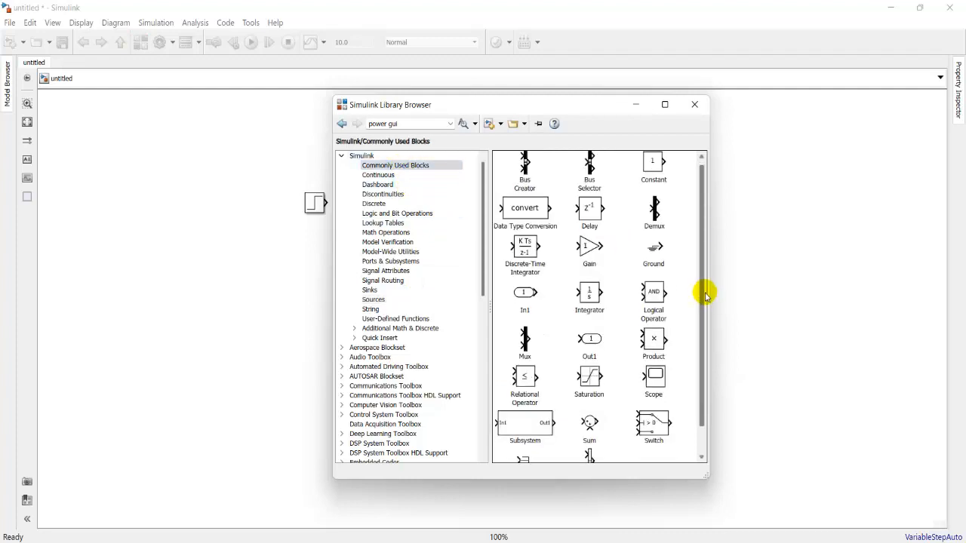
scroll(707, 273, "down", 1)
left_click_drag(654, 349, 600, 203)
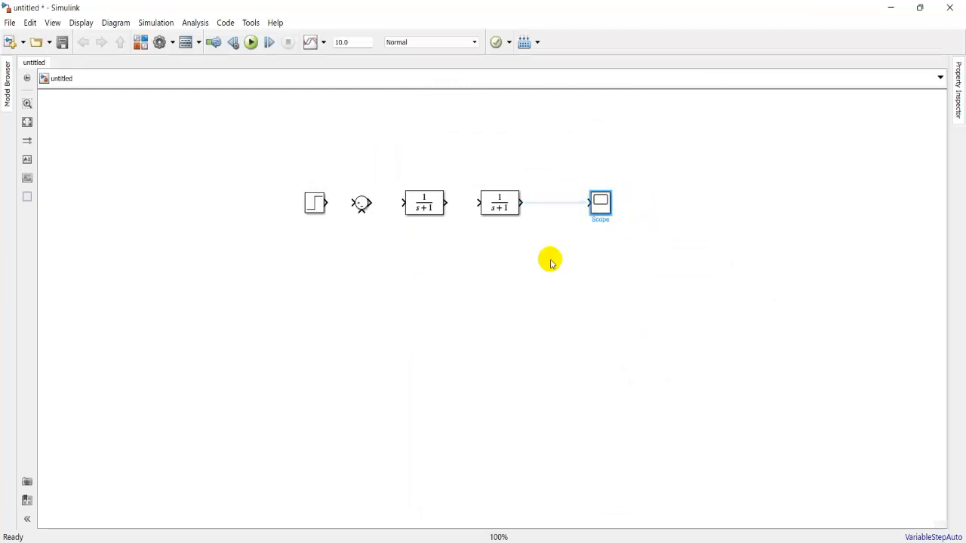
left_click(517, 295)
- Wire Step, Sum, both Transfer Fcn blocks and Scope in series, and route the output back below the blocks to the Sum's negative input
left_click_drag(336, 211, 587, 201)
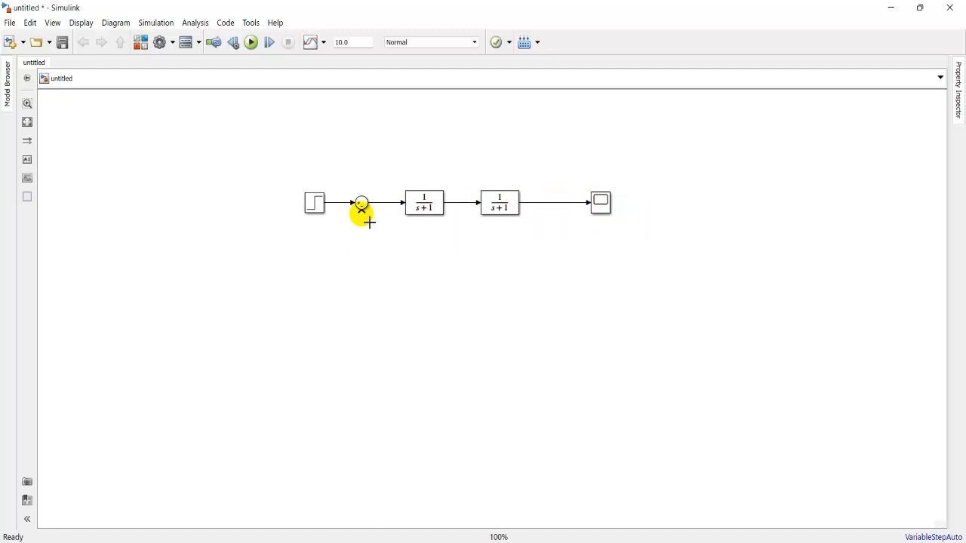
left_click_drag(362, 213, 562, 213)
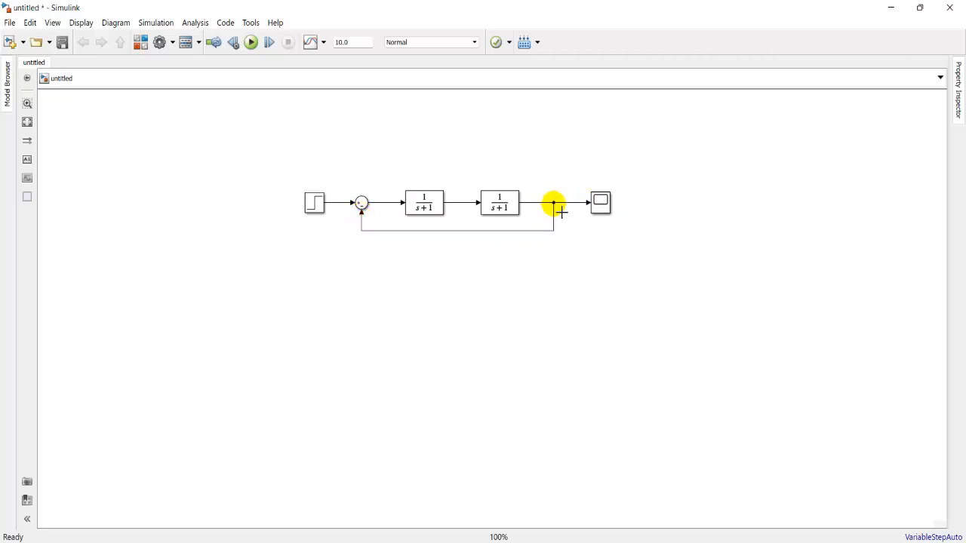
left_click(417, 235)
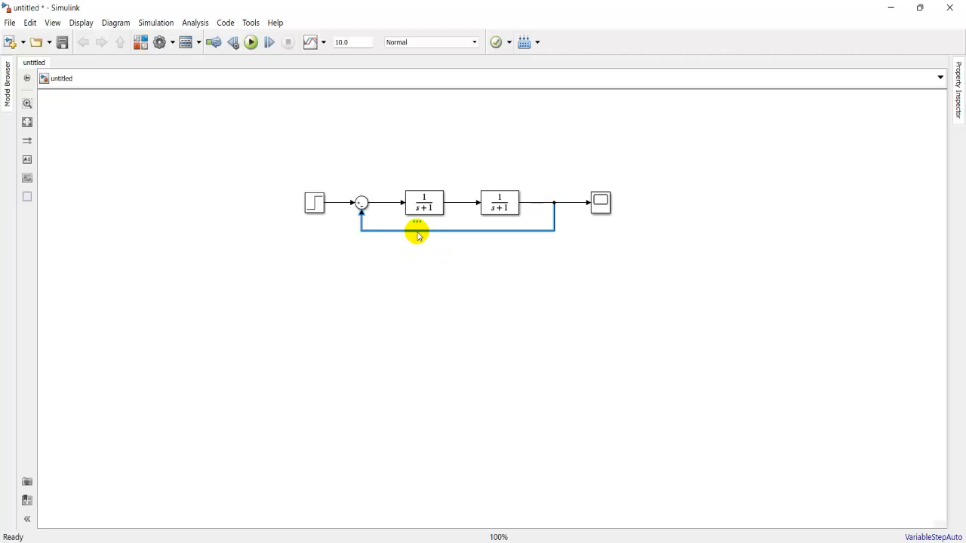
left_click_drag(419, 236, 416, 257)
left_click(507, 326)
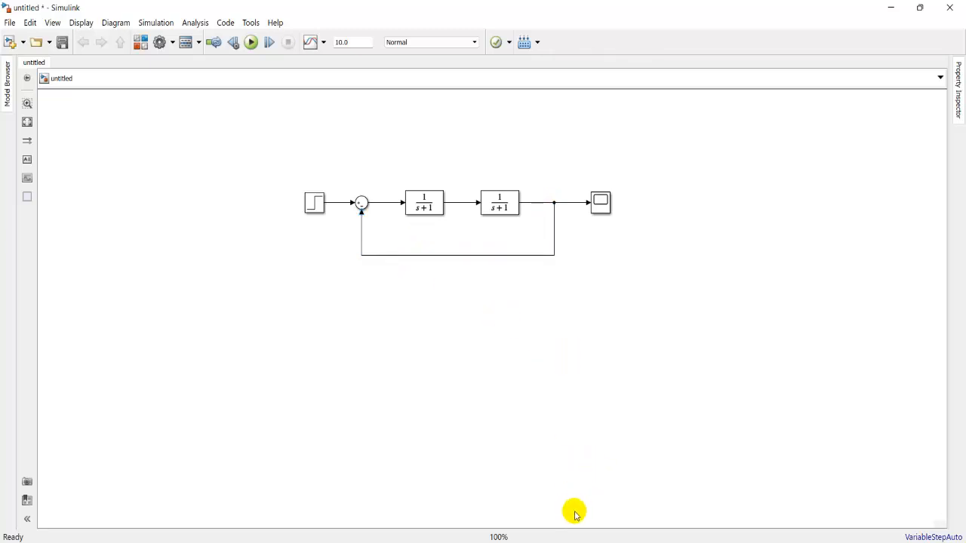
- Check the circuit values on the PowerPoint slide, set the first Transfer Fcn's denominator coefficients to [0.001 10] and enlarge the block to fit
left_click(575, 542)
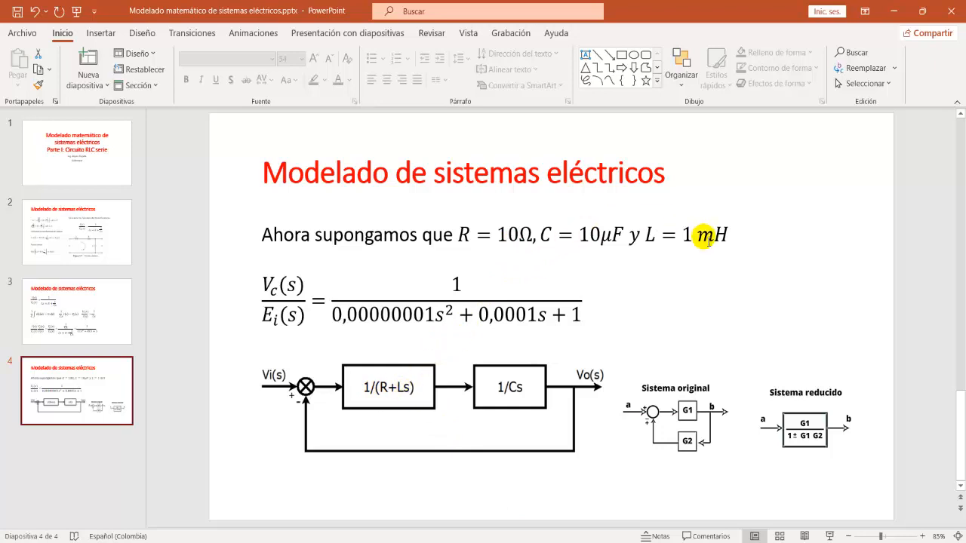
left_click(570, 541)
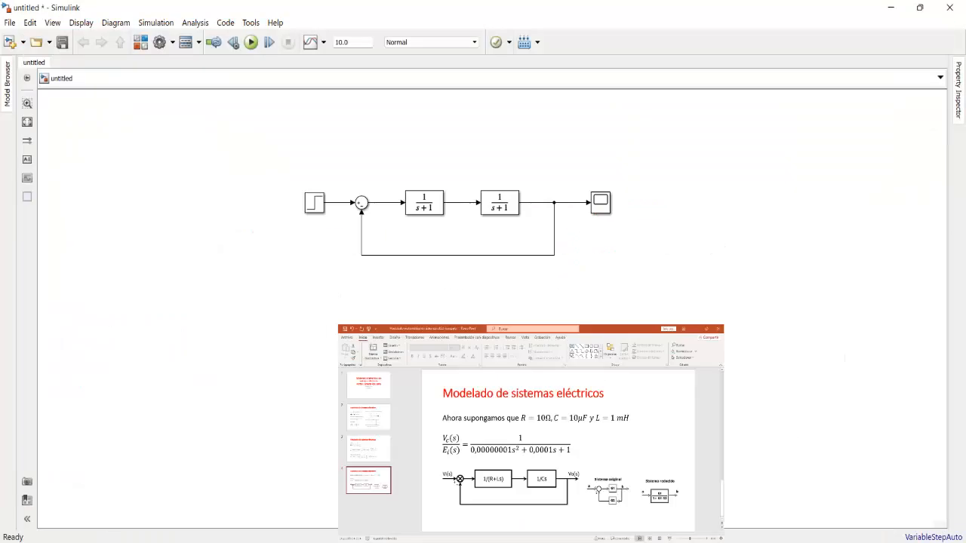
double_click(413, 210)
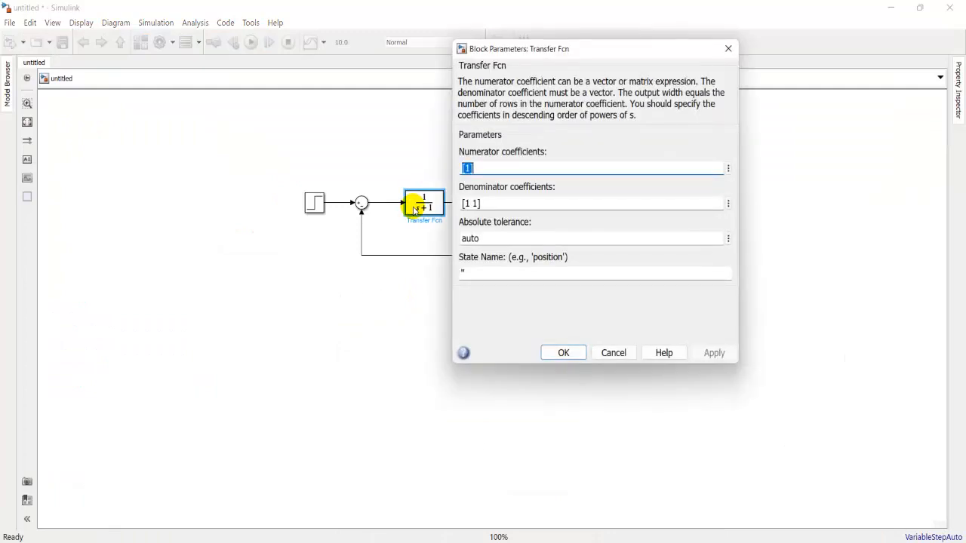
triple_click(472, 204)
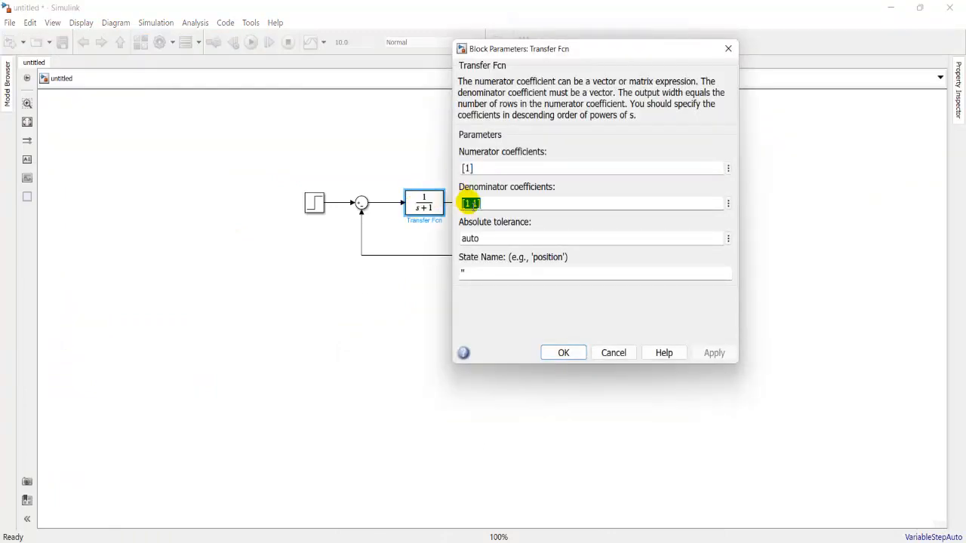
left_click(472, 205)
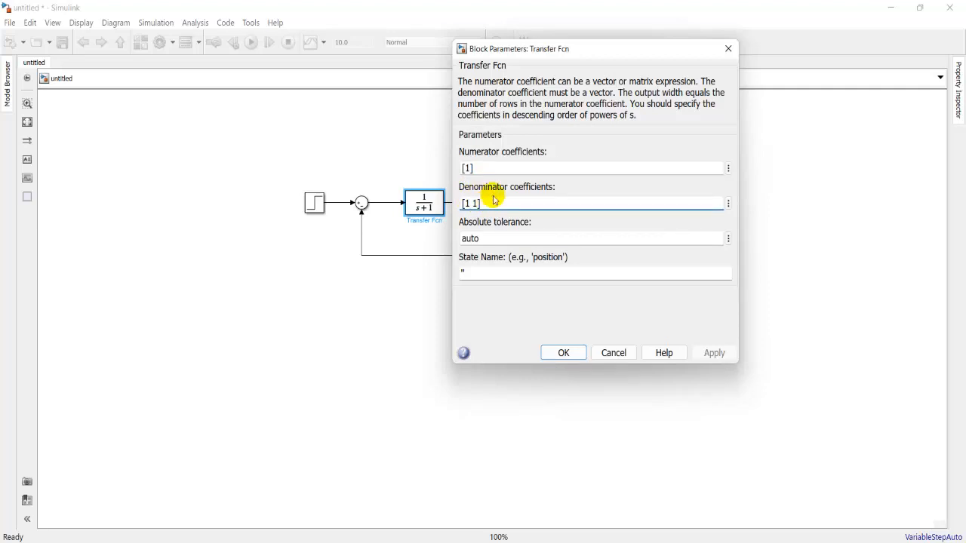
key("BackSpace")
key("BackSpace")
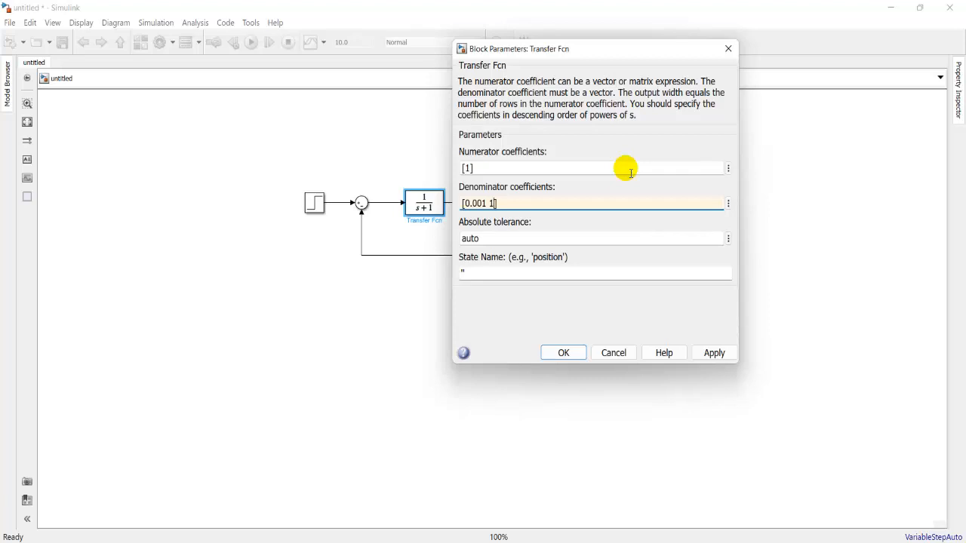
left_click(715, 353)
left_click(558, 354)
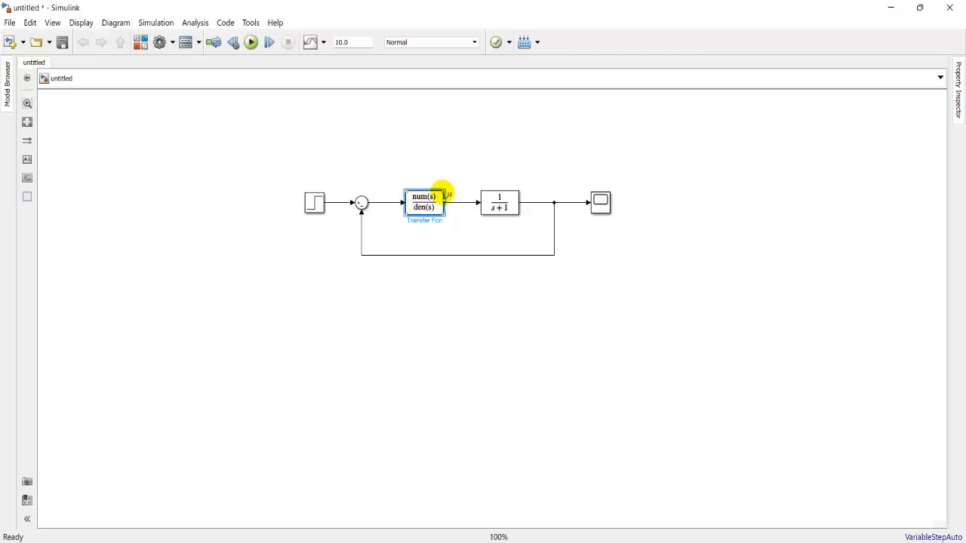
mouse_move(444, 191)
left_mouse_down()
mouse_move(457, 182)
mouse_move(442, 200)
left_mouse_up()
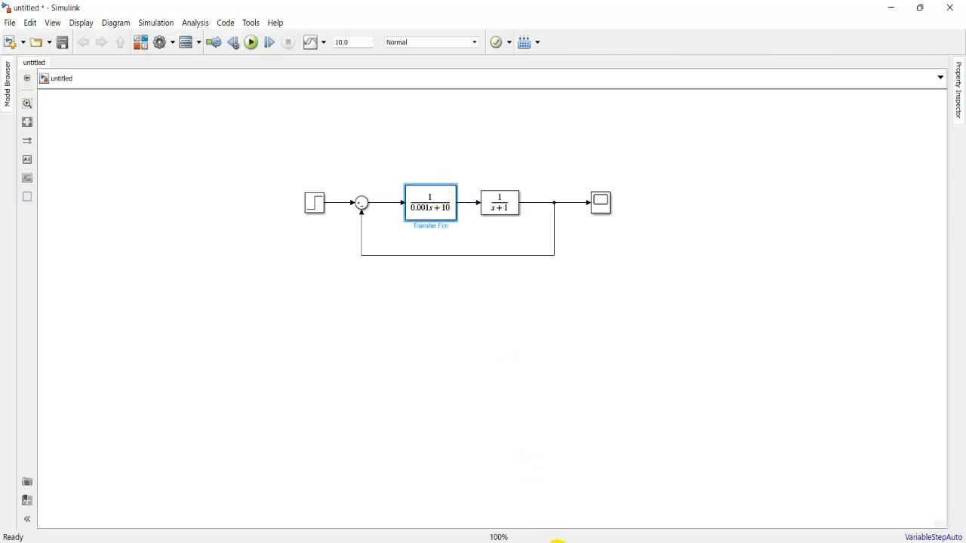
- Consult the PowerPoint slide again, set the second Transfer Fcn's denominator coefficients to [0.00001 0] and enlarge the block to fit
left_click(558, 542)
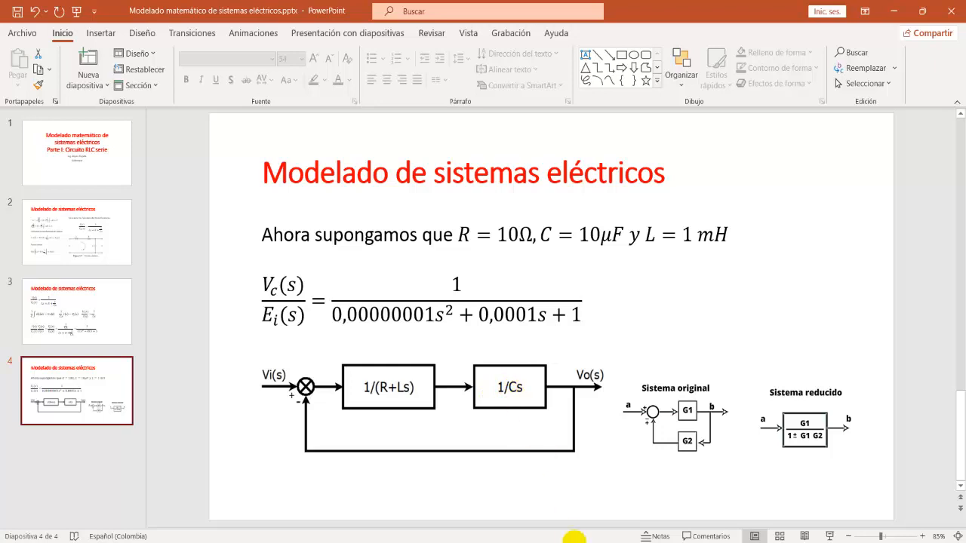
left_click(572, 542)
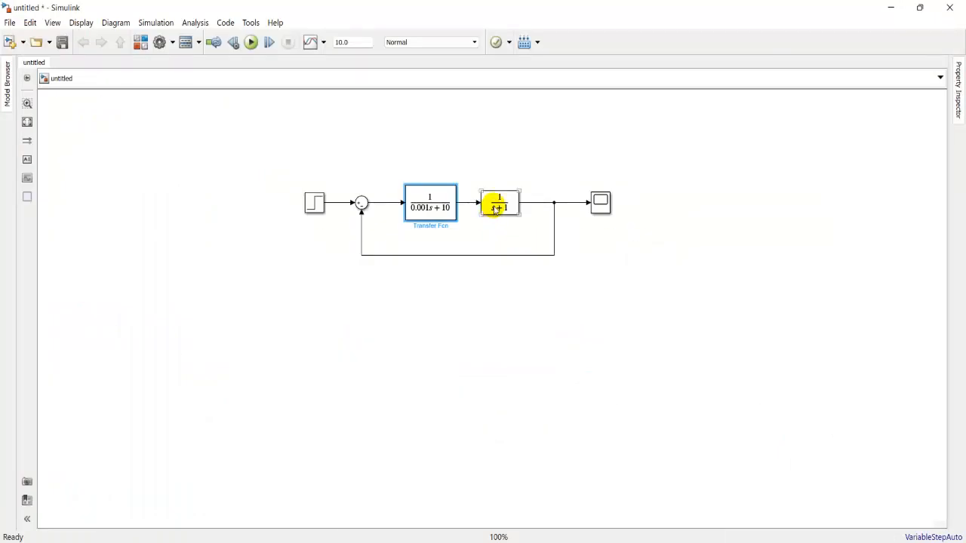
double_click(495, 205)
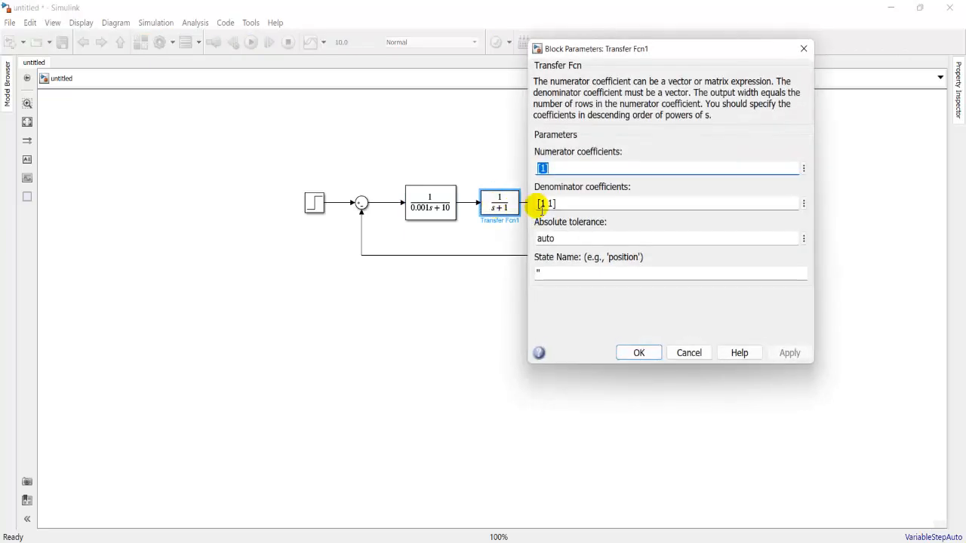
left_click(549, 211)
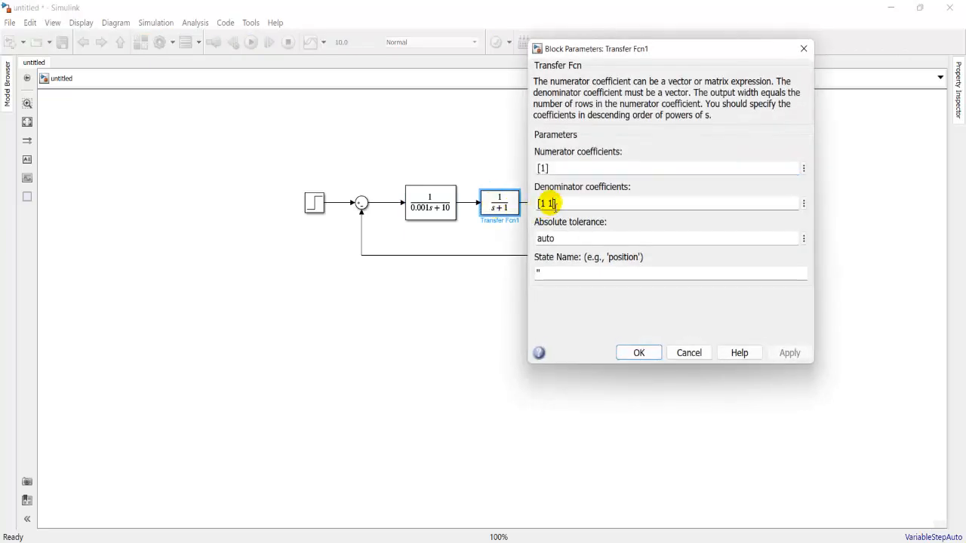
key("BackSpace")
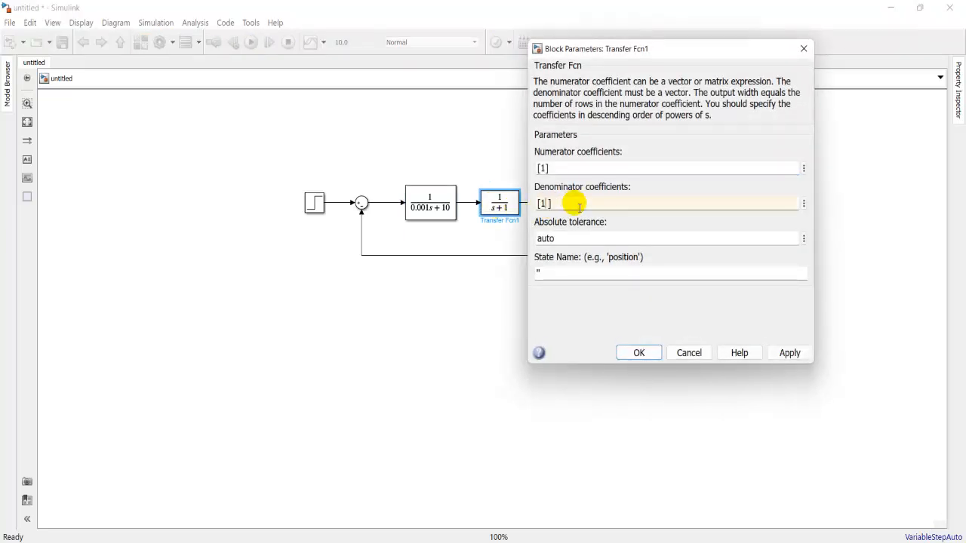
left_click(560, 541)
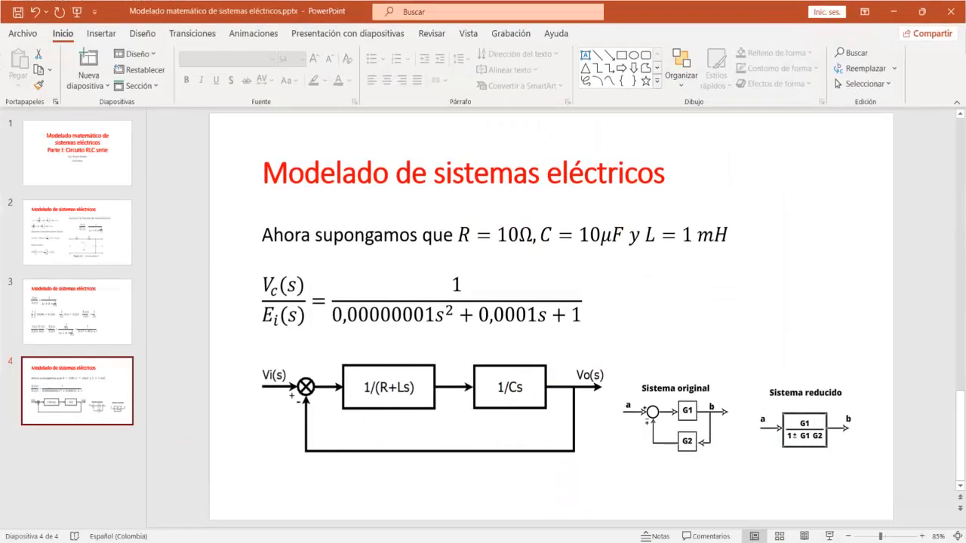
left_click(593, 542)
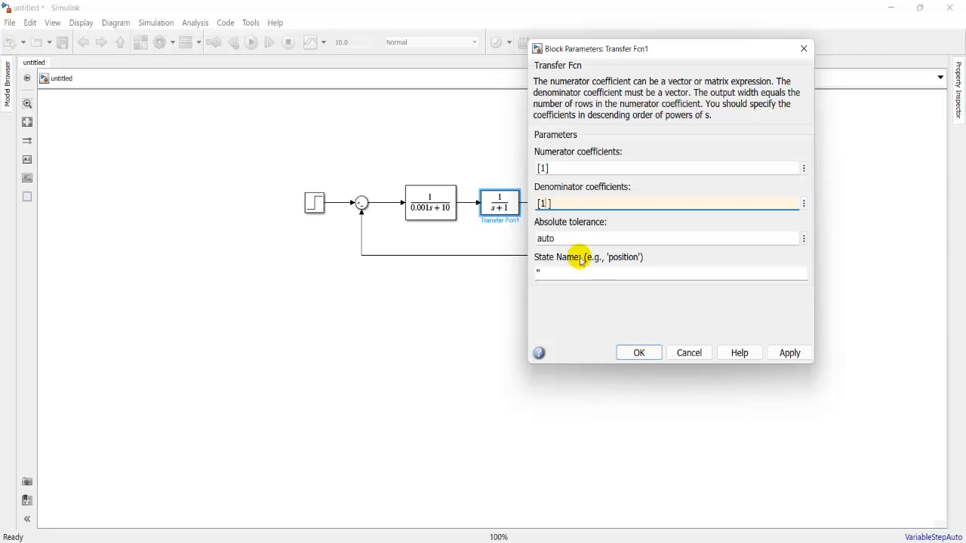
key("BackSpace")
key("BackSpace")
type("0.00001 0")
left_click(638, 353)
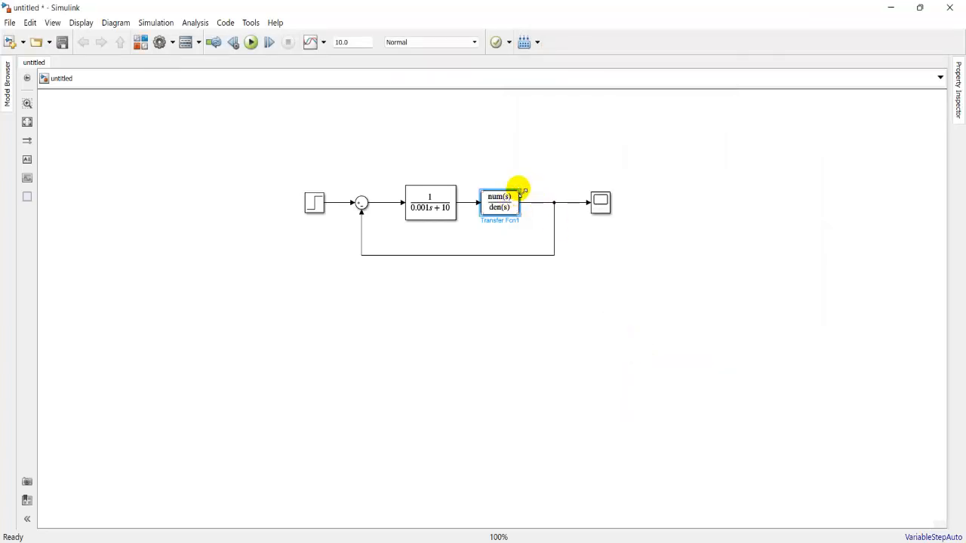
mouse_move(520, 190)
left_mouse_down()
mouse_move(528, 181)
mouse_move(514, 192)
left_mouse_up()
left_click(636, 329)
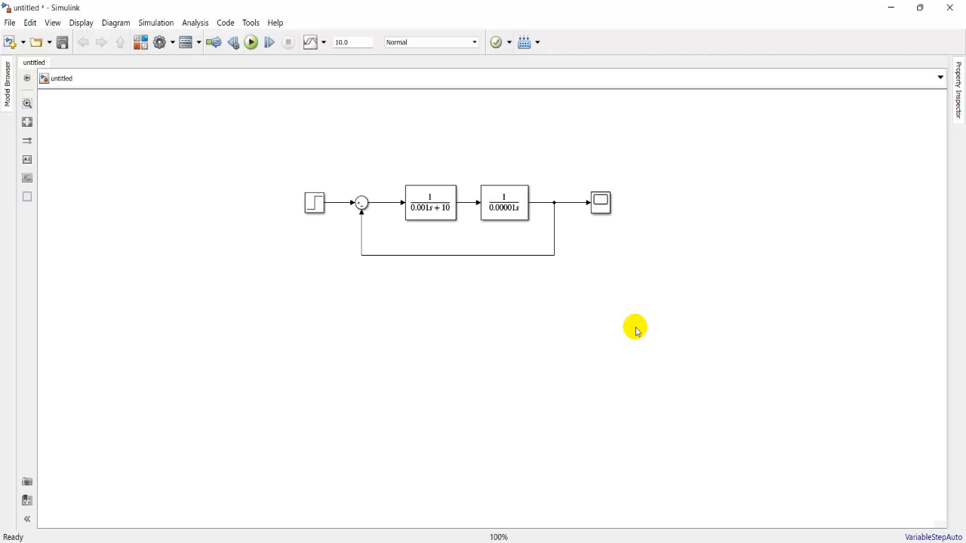
- Configure the Step block with a step time of 0 and a final value of 5
left_click(313, 205)
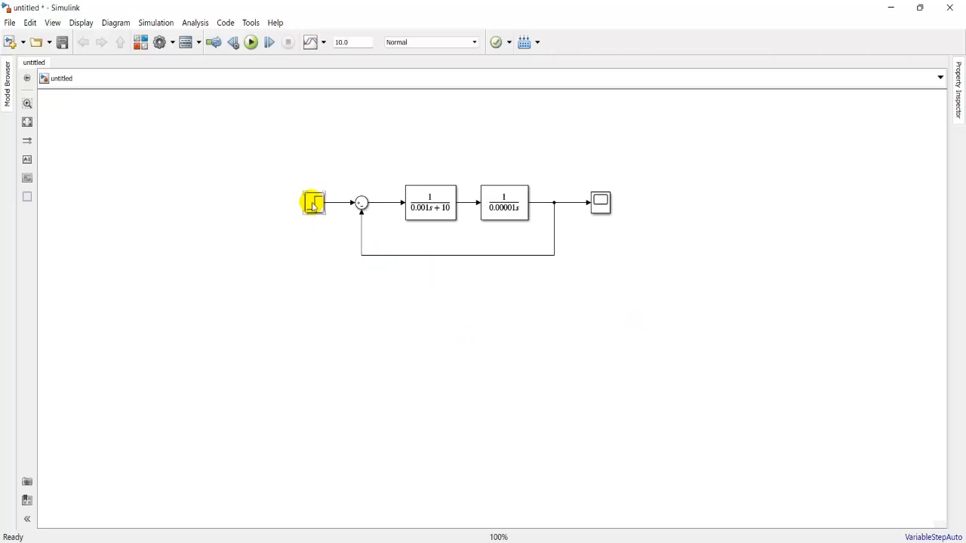
double_click(313, 205)
double_click(359, 157)
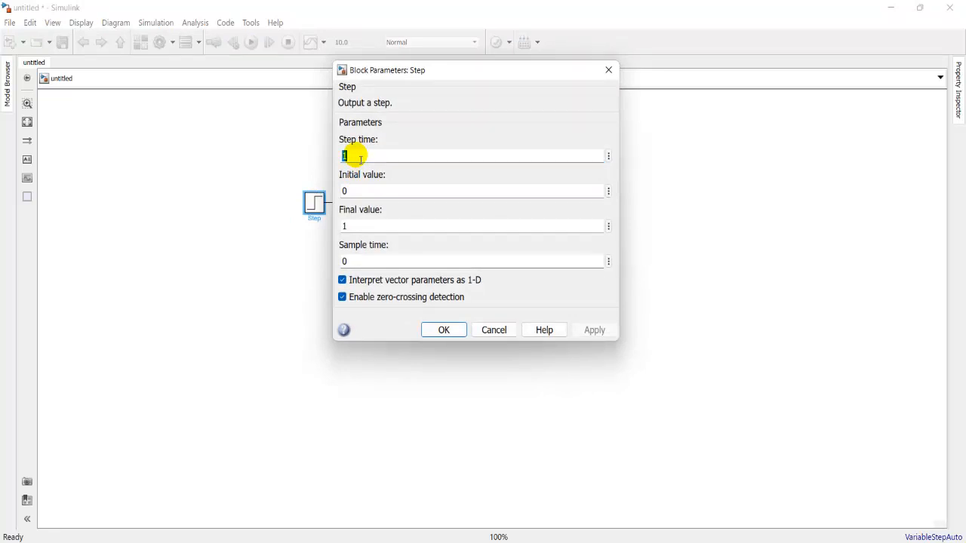
type("0")
double_click(363, 227)
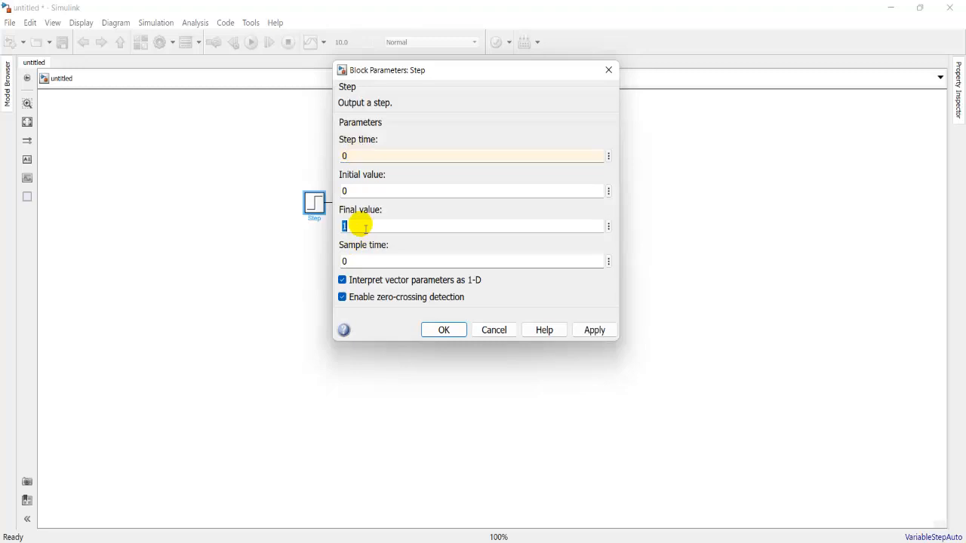
type("5")
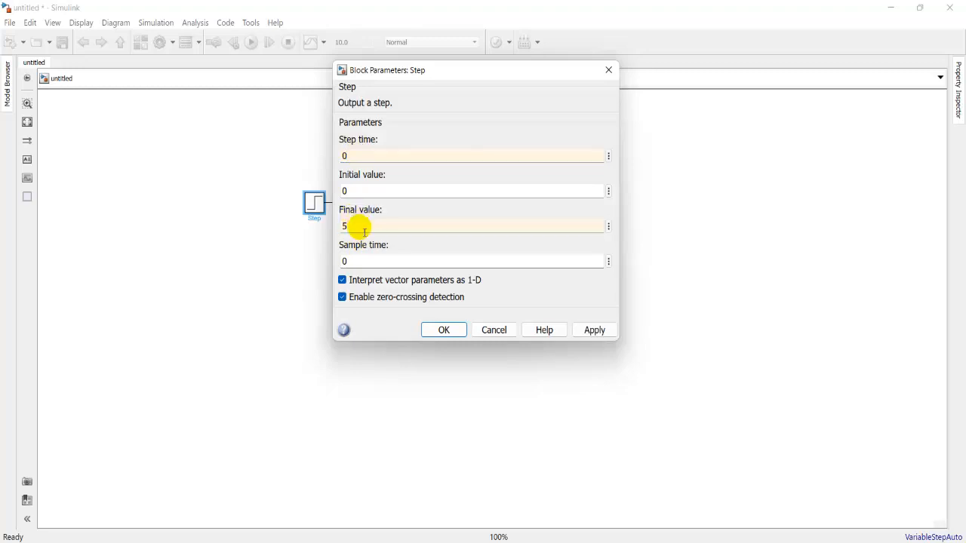
left_click(444, 330)
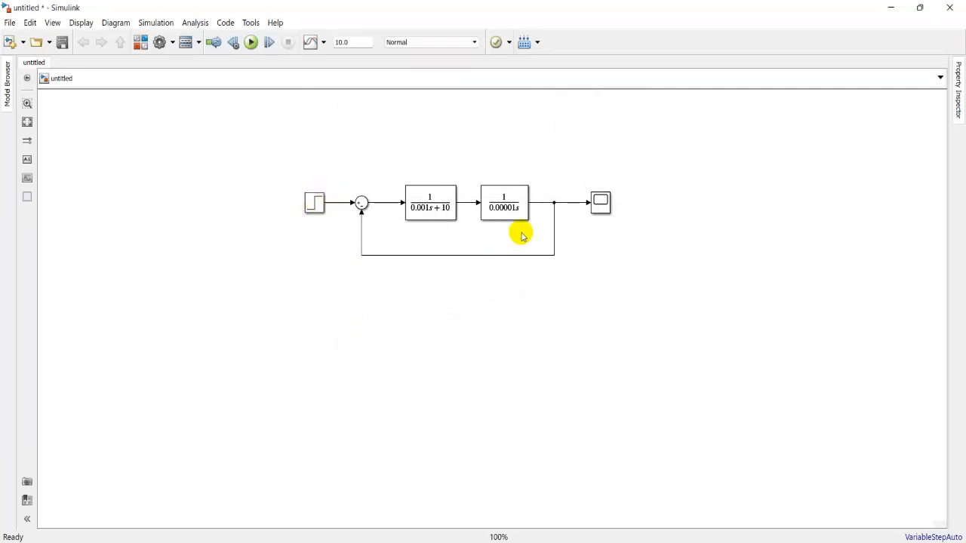
- Set the simulation stop time to 0.03 and run the model
left_click(358, 43)
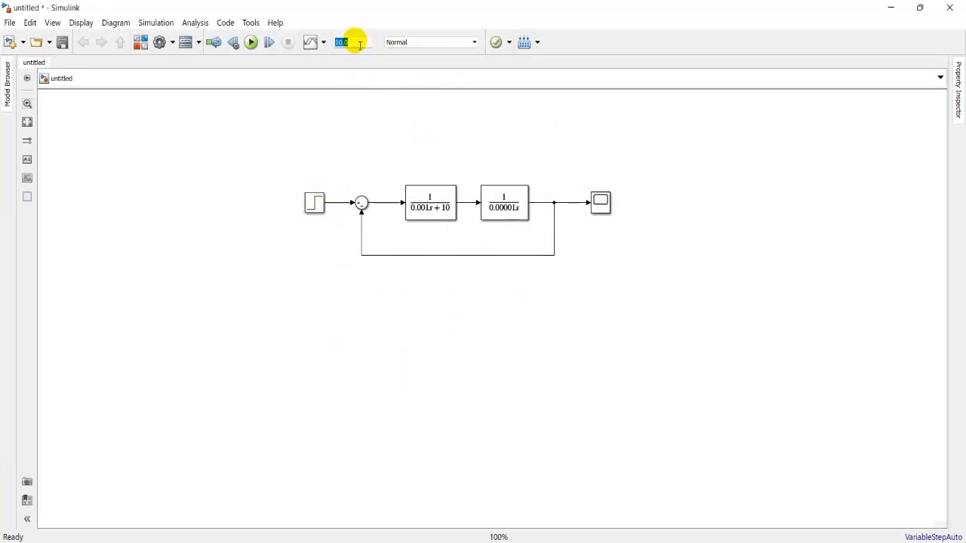
type("0.00")
key("BackSpace")
type("3")
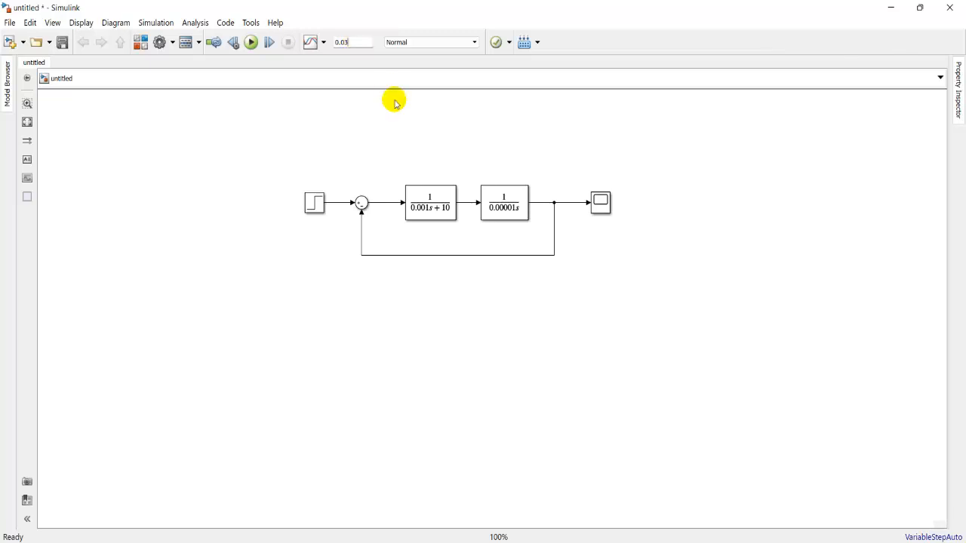
left_click(251, 43)
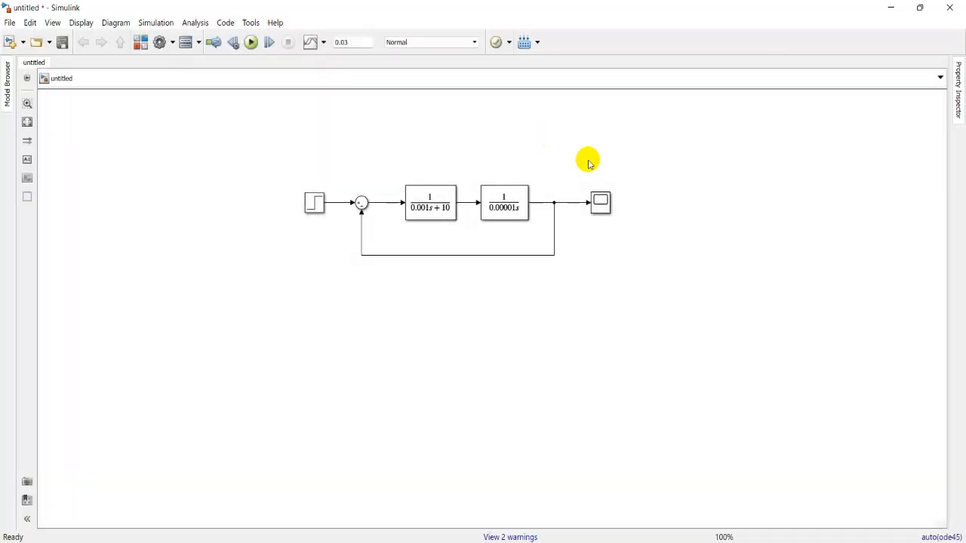
- View the output response in the Scope with its window maximized, and close it
left_click(600, 205)
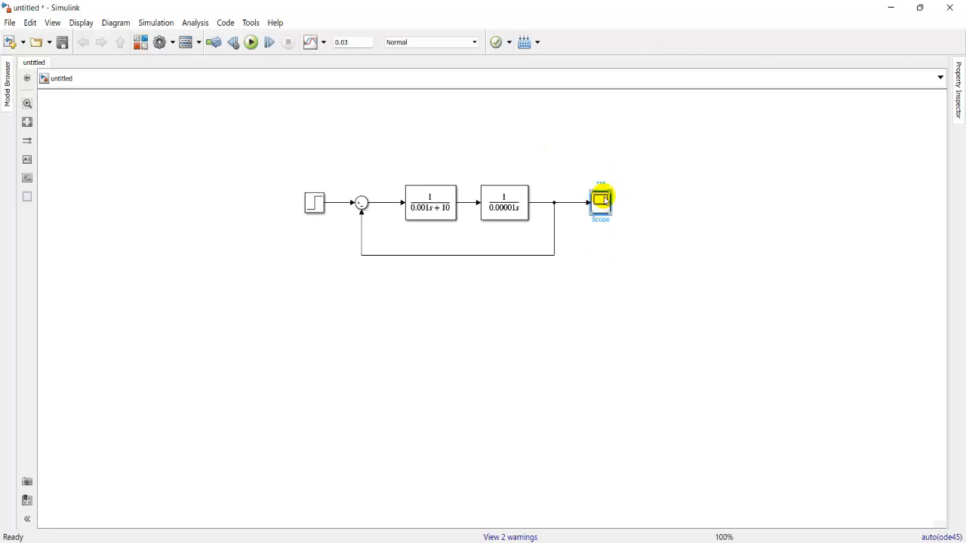
double_click(605, 201)
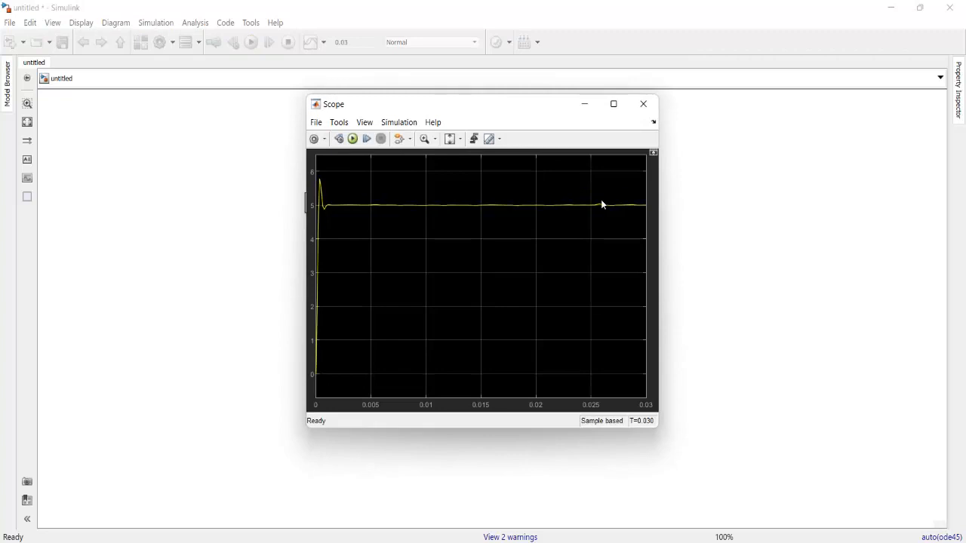
left_click(616, 103)
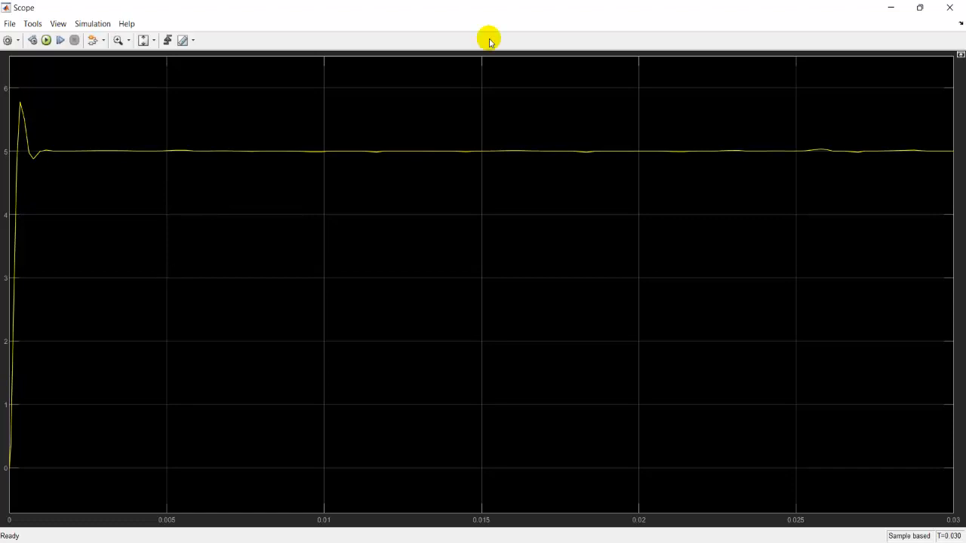
left_click(950, 7)
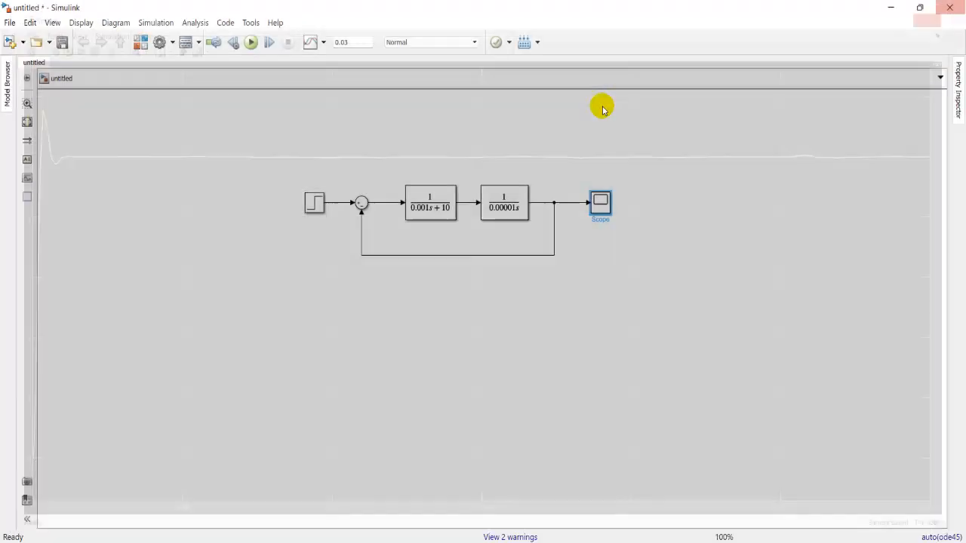
- Rerun the simulation with a stop time of 0.002 and examine the output response in the Scope
double_click(358, 42)
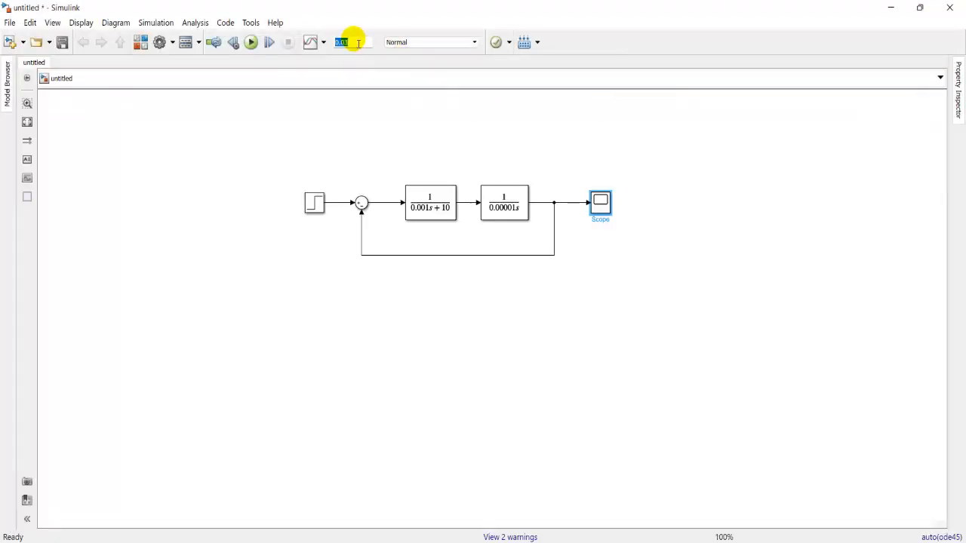
type("0.003")
key("BackSpace")
type("2")
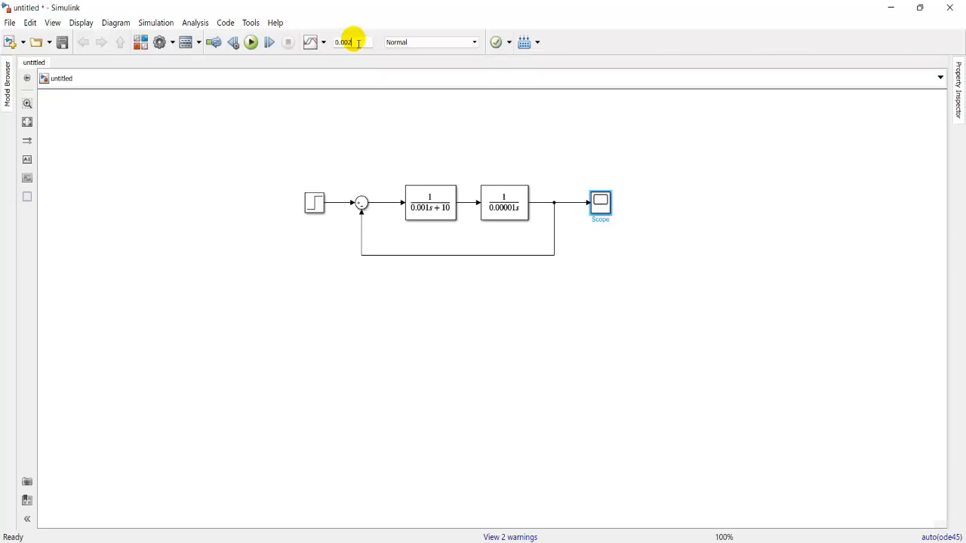
left_click(251, 42)
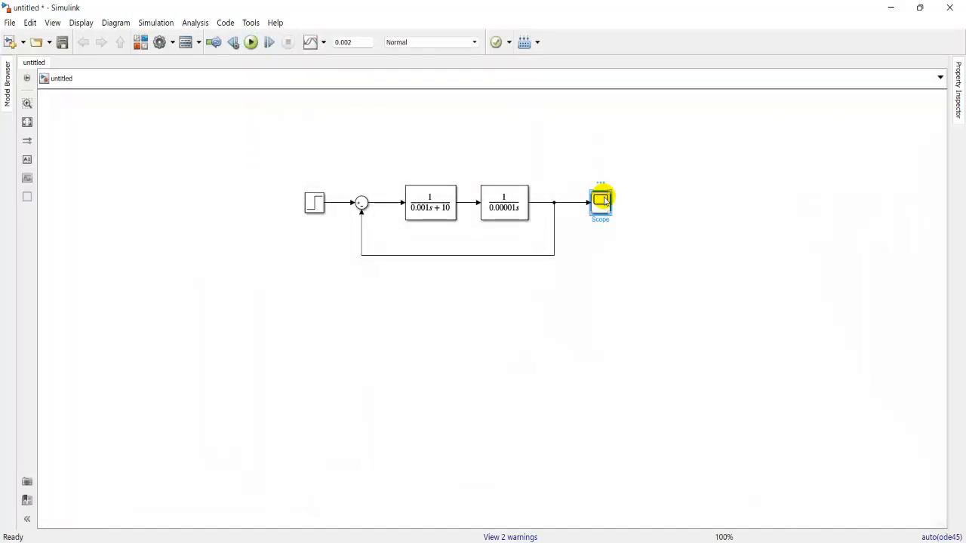
double_click(602, 200)
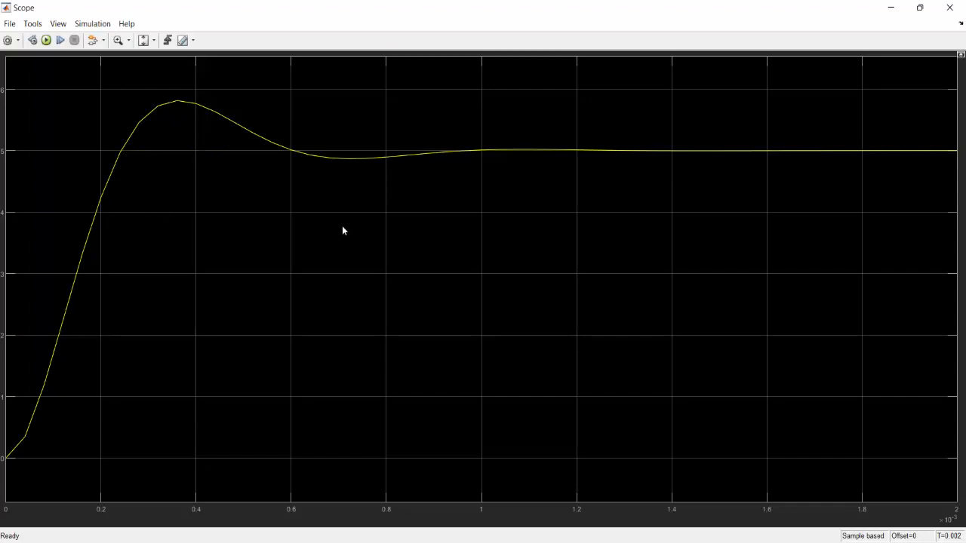
left_click(960, 8)
- Change the resistance term of the first Transfer Fcn block by setting its denominator coefficients to [0.001 6]
double_click(433, 206)
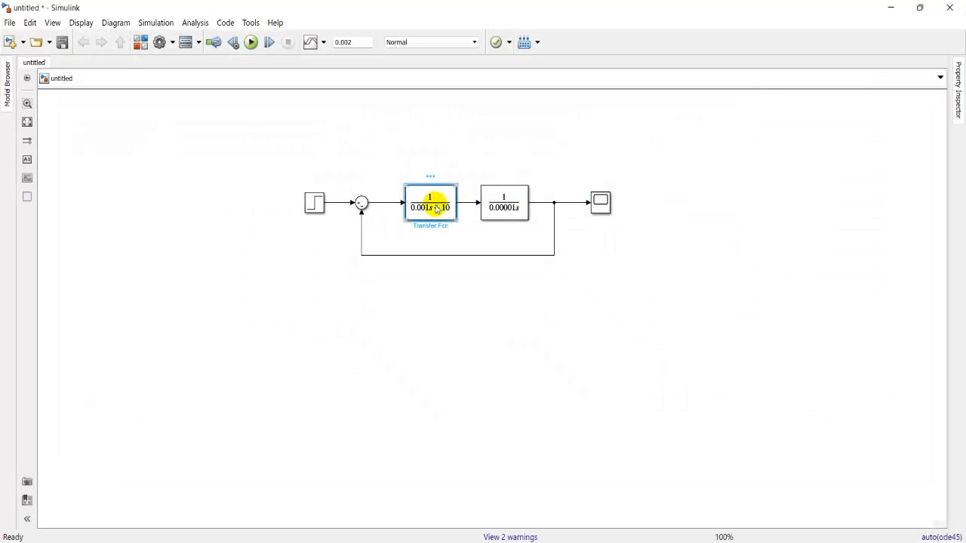
left_click(502, 204)
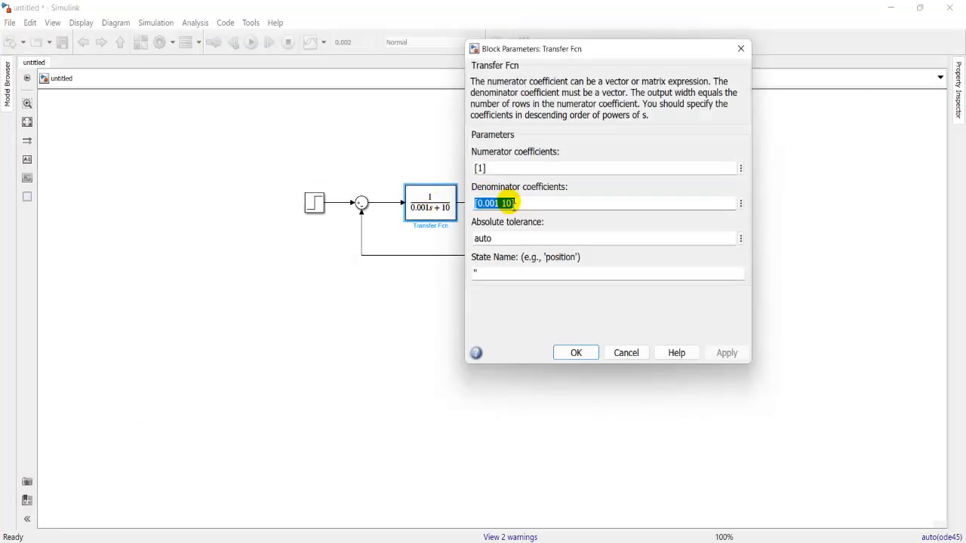
left_click(513, 204)
key("BackSpace")
key("BackSpace")
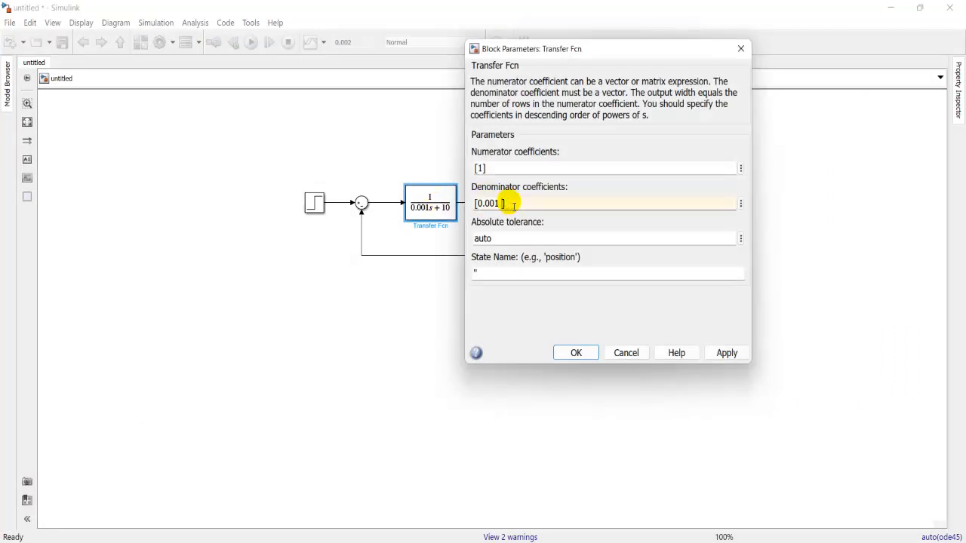
type("6")
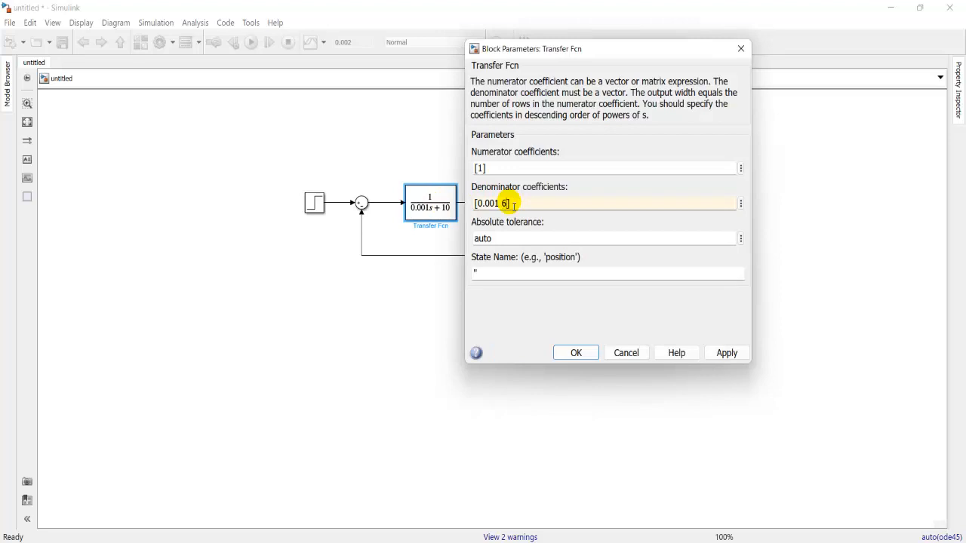
left_click(728, 354)
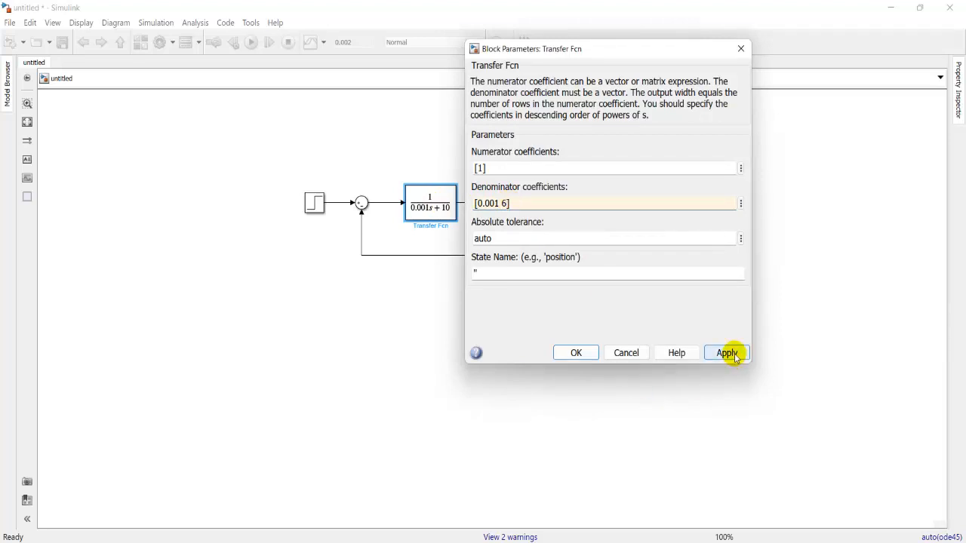
left_click(596, 359)
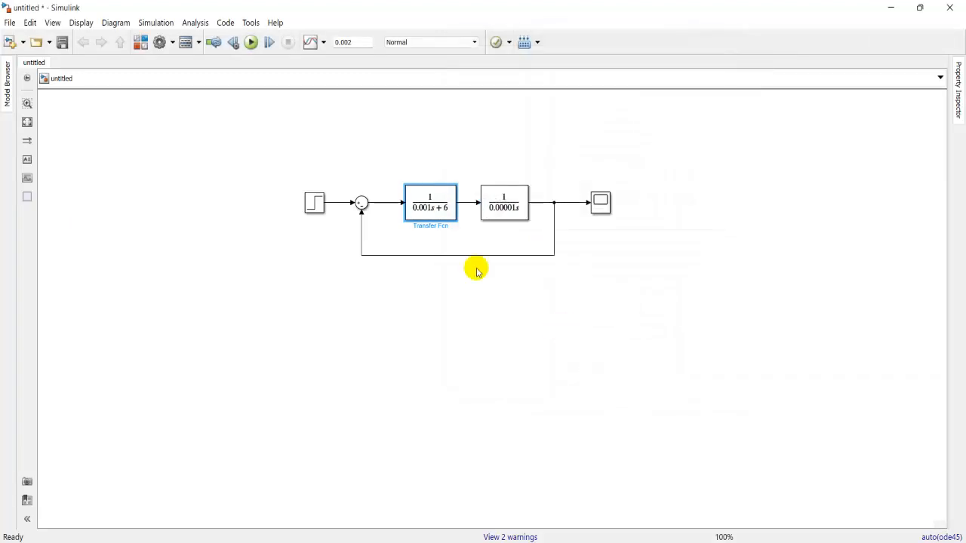
- Run the simulation with the resistance term of 6, examine the output response in the Scope, and close it
left_click(249, 42)
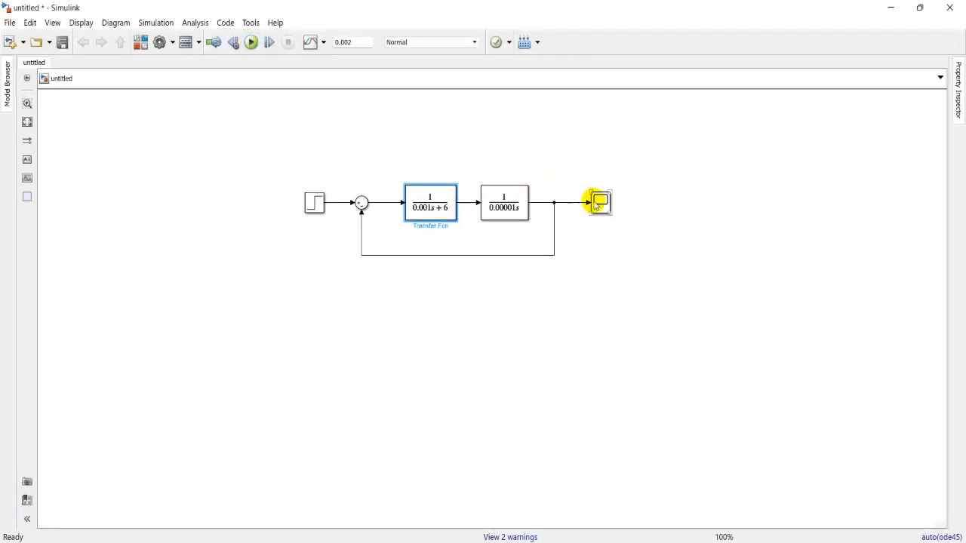
double_click(598, 203)
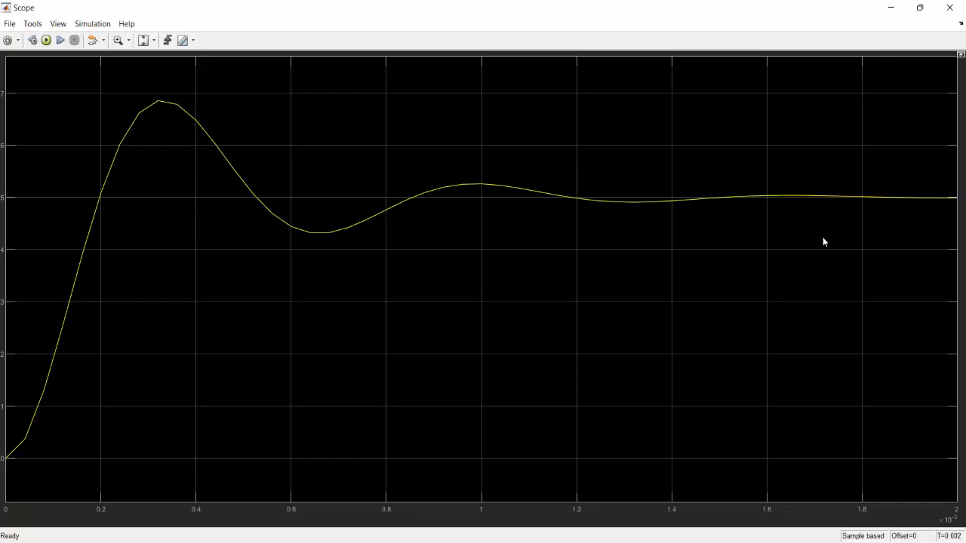
left_click(953, 6)
- Set the denominator coefficients of the first Transfer Fcn block to [0.001 5]
double_click(442, 199)
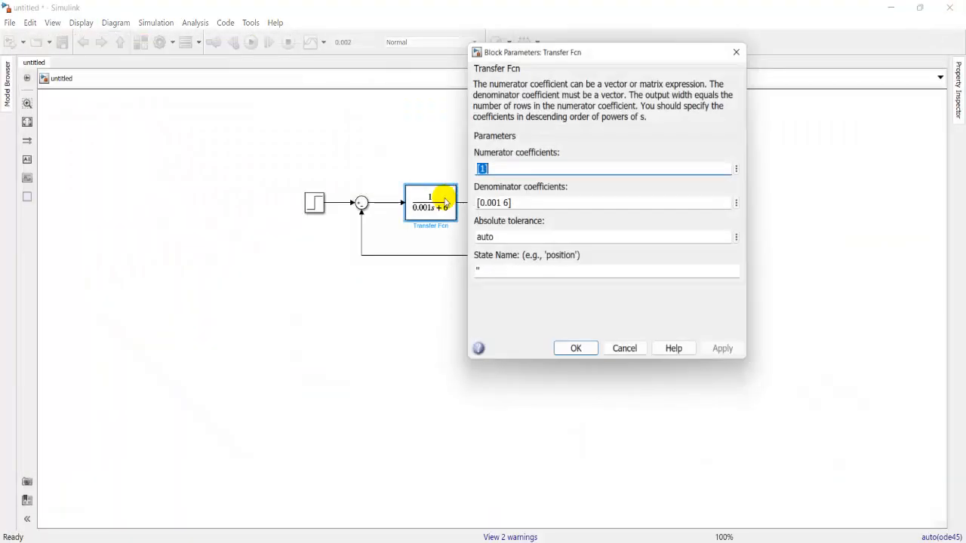
triple_click(510, 204)
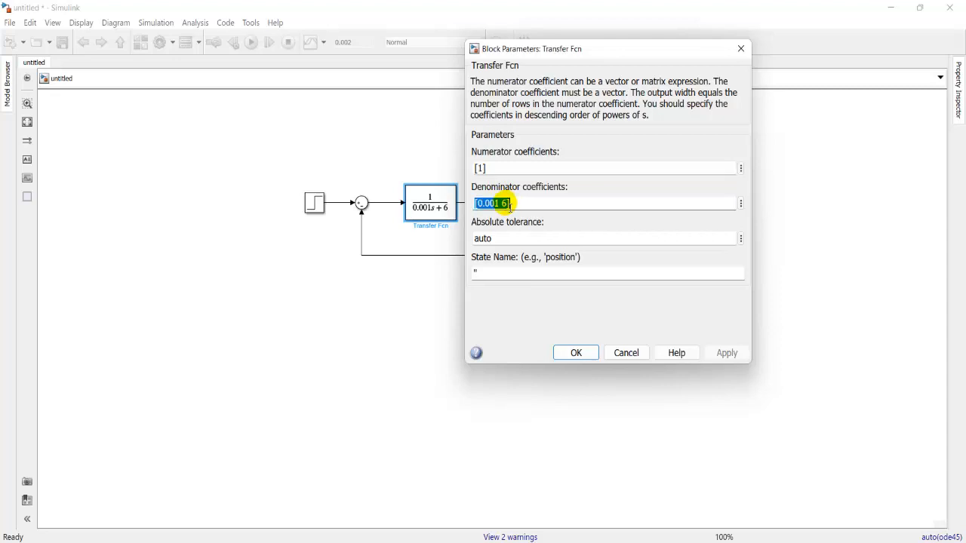
left_click(510, 204)
key("Left")
key("BackSpace")
type("5")
key("Return")
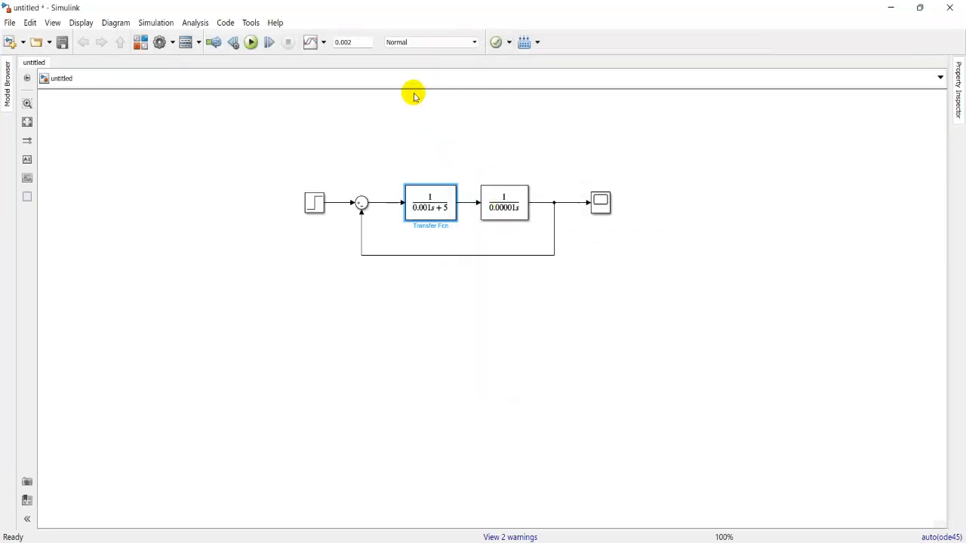
- Rerun the simulation with the resistance term of 5, view the output response in the Scope, and close it
left_click(250, 41)
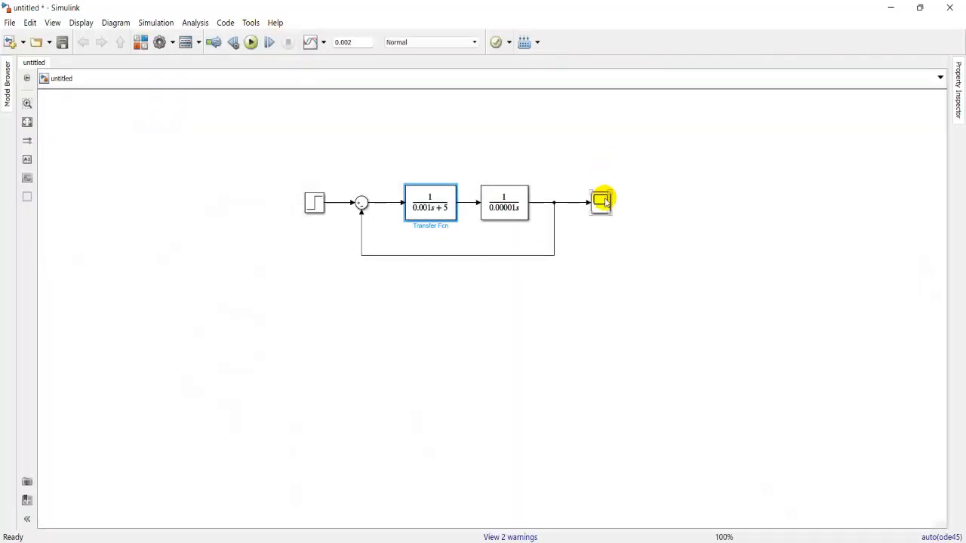
left_click(603, 201)
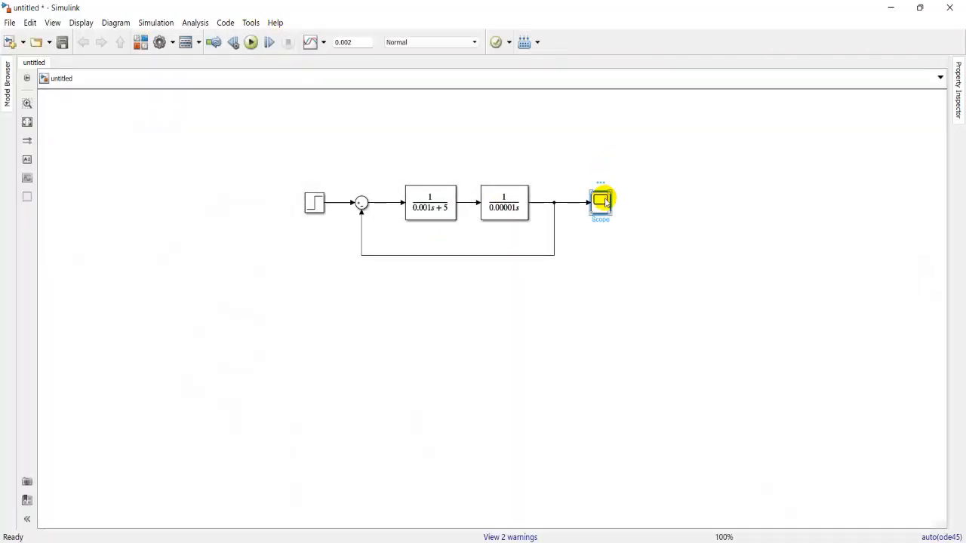
double_click(603, 201)
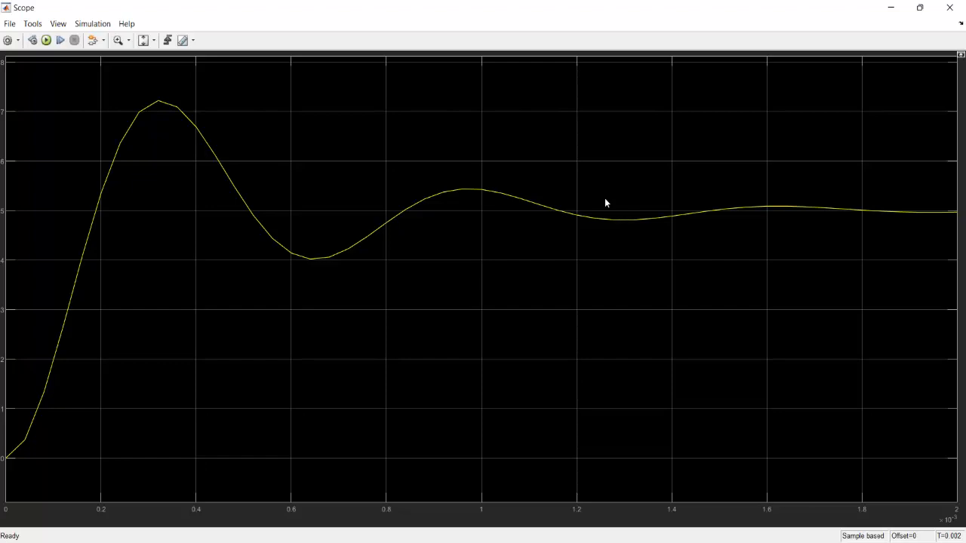
left_click(949, 8)
- Set the denominator coefficients of the first Transfer Fcn block to [0.001 12]
double_click(438, 199)
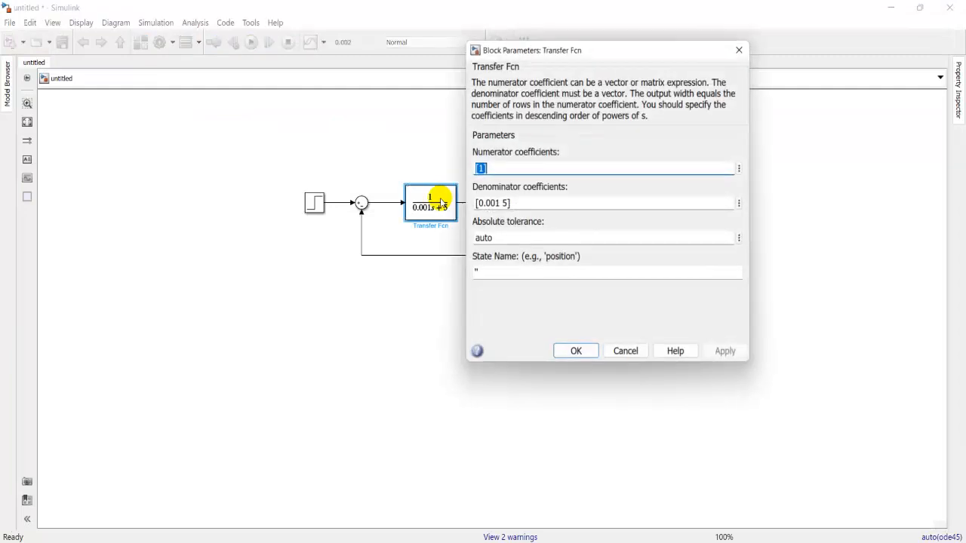
left_click(509, 204)
left_click(509, 204)
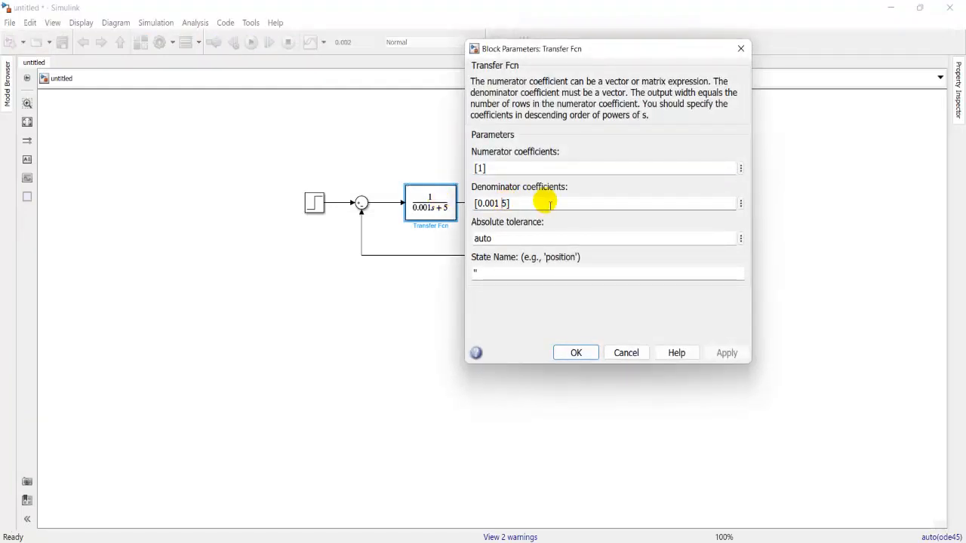
key("BackSpace")
type("12")
key("Return")
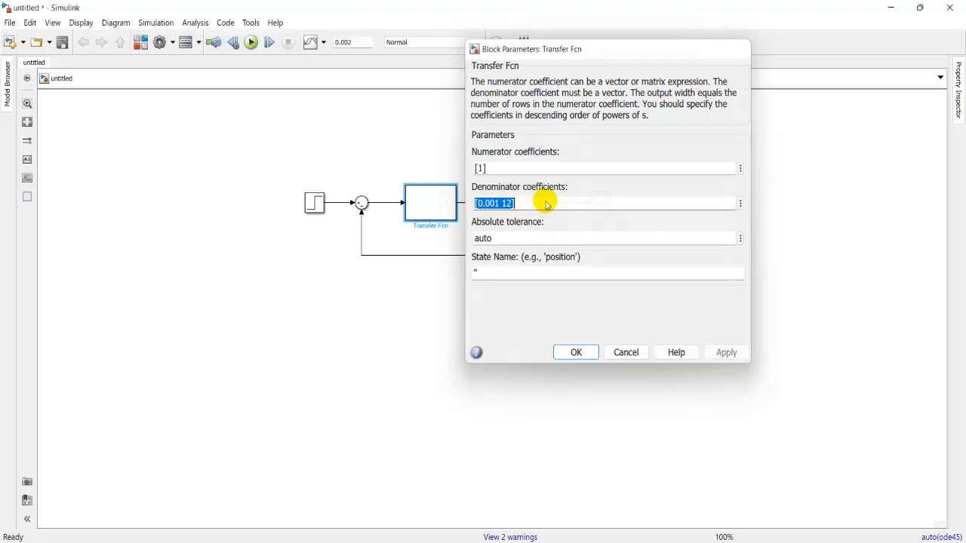
- Rerun the simulation with the resistance term of 12 and open the Scope to view the output response
left_click(250, 42)
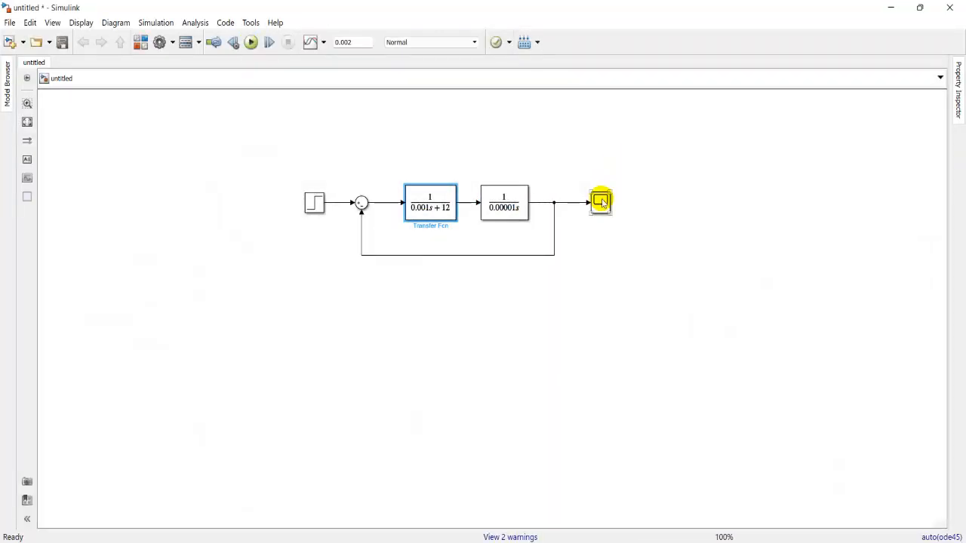
left_click(601, 200)
double_click(600, 201)
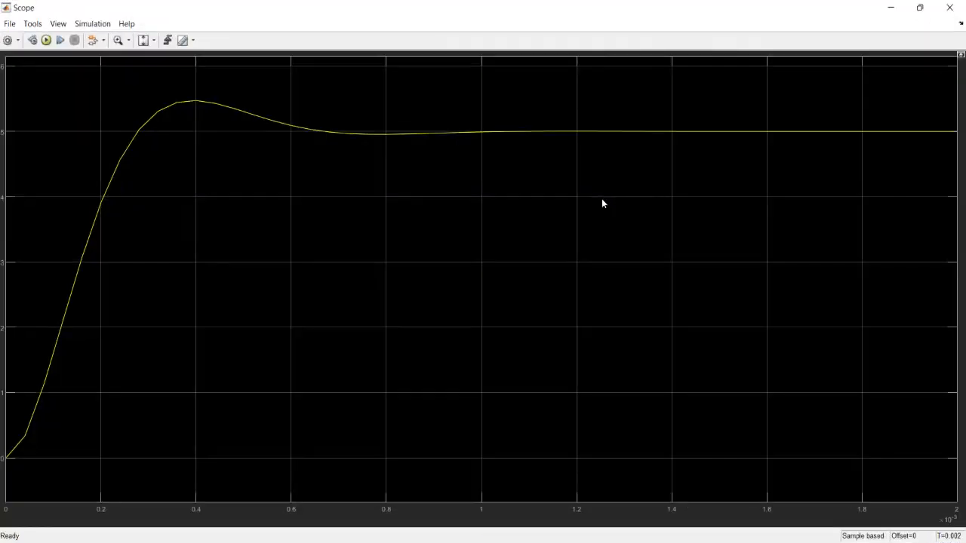